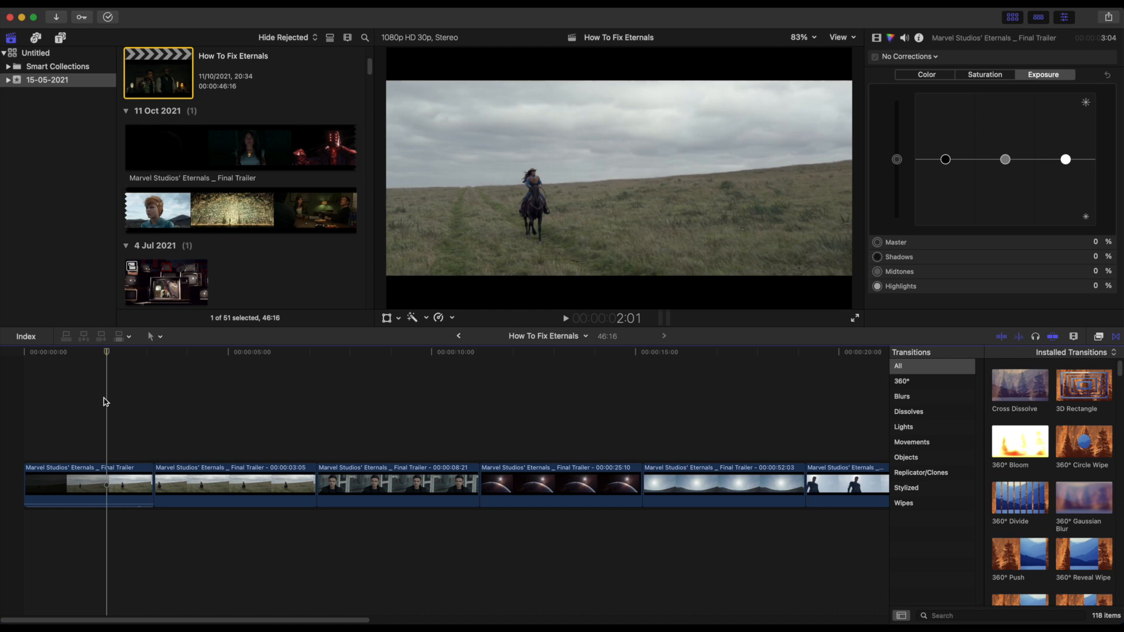
# Play the opening horse-rider clip from its start and park the playhead at about 2:23
pyautogui.click(24, 411)
pyautogui.click(565, 319)
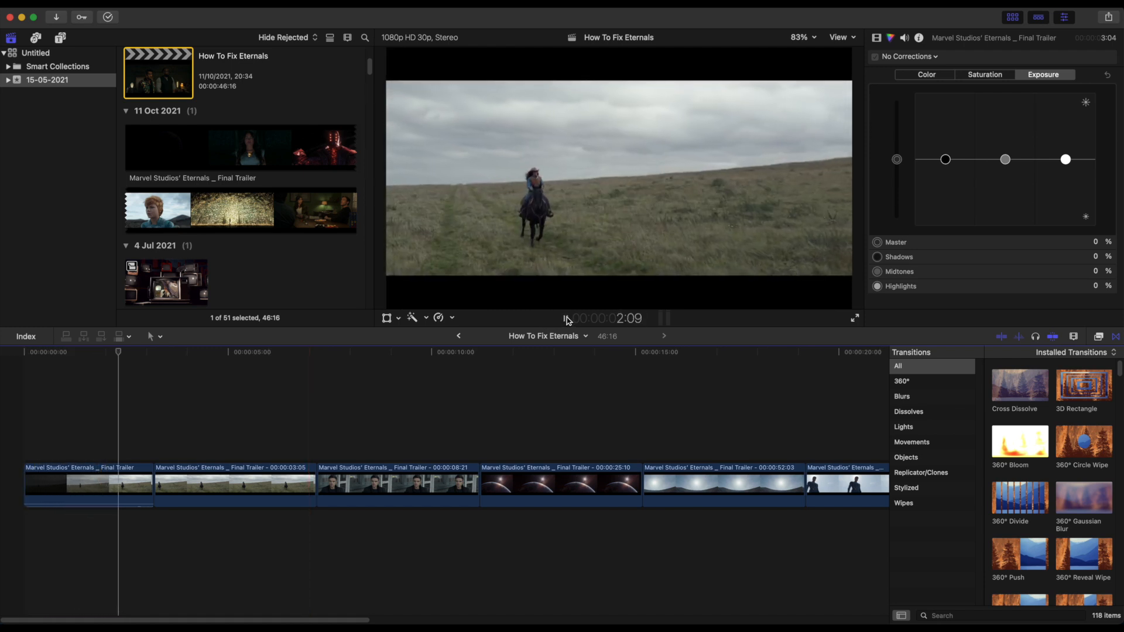
pyautogui.click(566, 318)
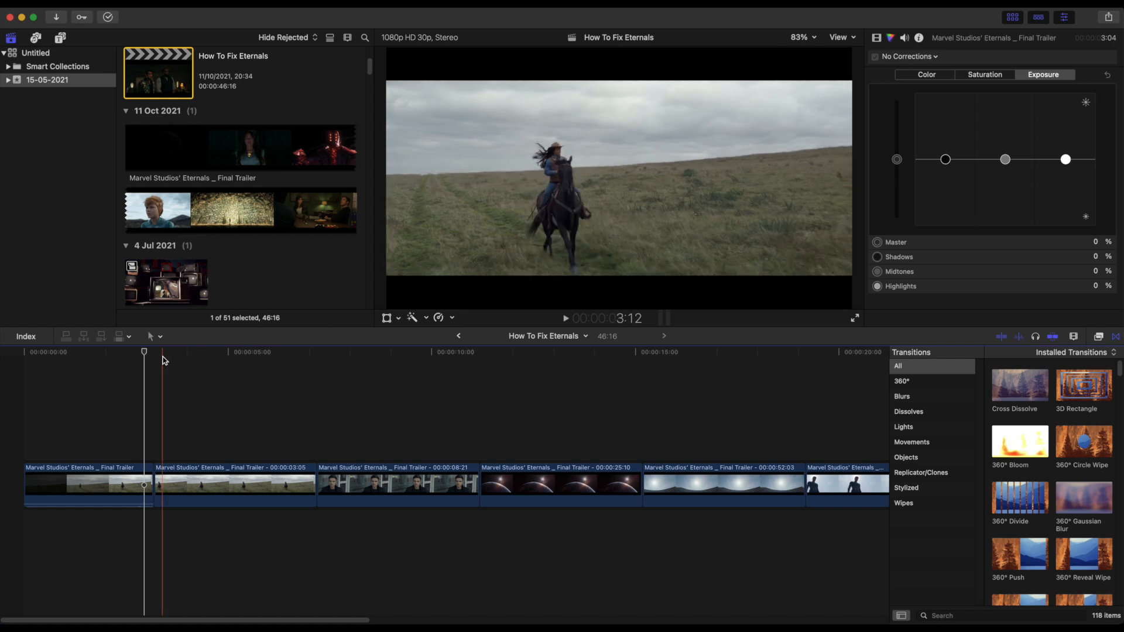
pyautogui.moveTo(144, 353); pyautogui.dragTo(137, 354)
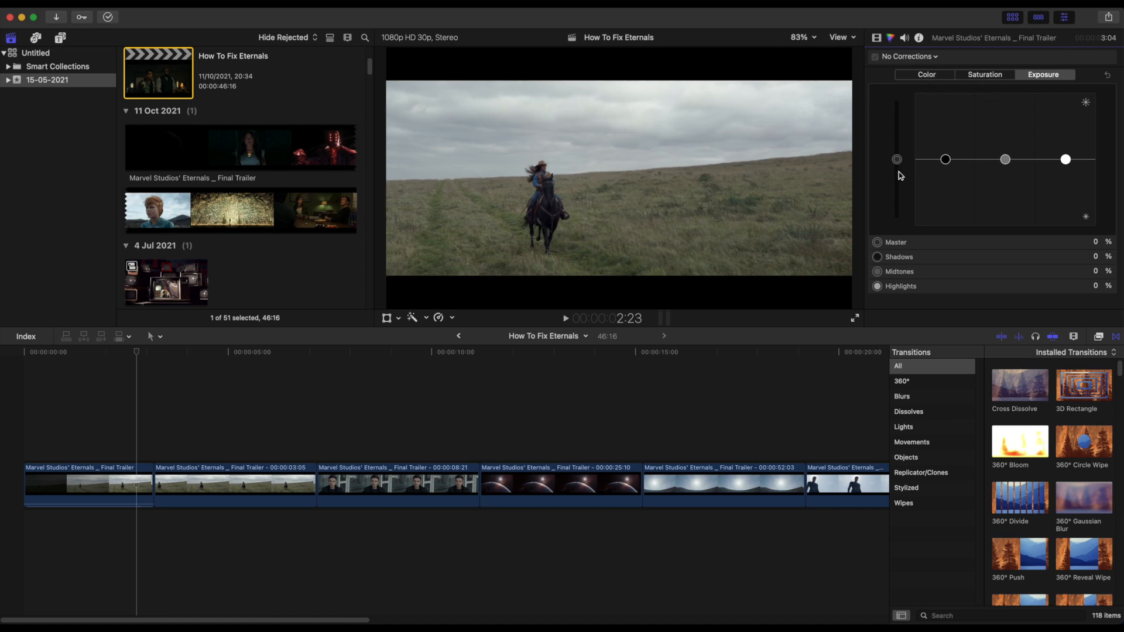
# Raise the opening clip's master exposure to 9% and its master saturation to 100% with the Color Board
pyautogui.moveTo(896, 160); pyautogui.dragTo(899, 154)
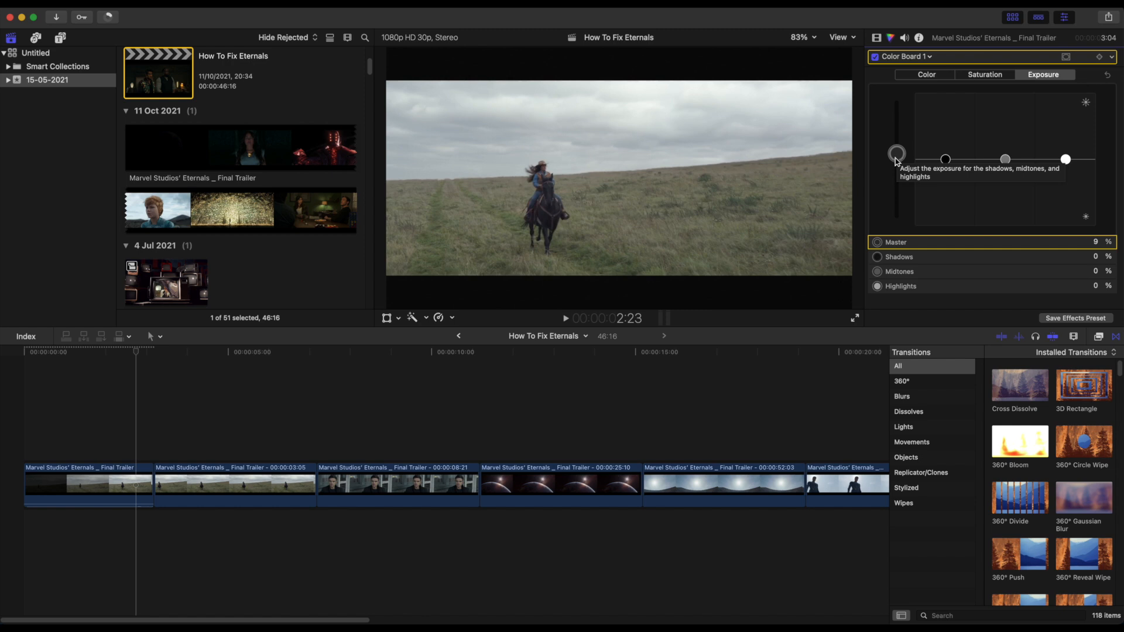
pyautogui.click(970, 78)
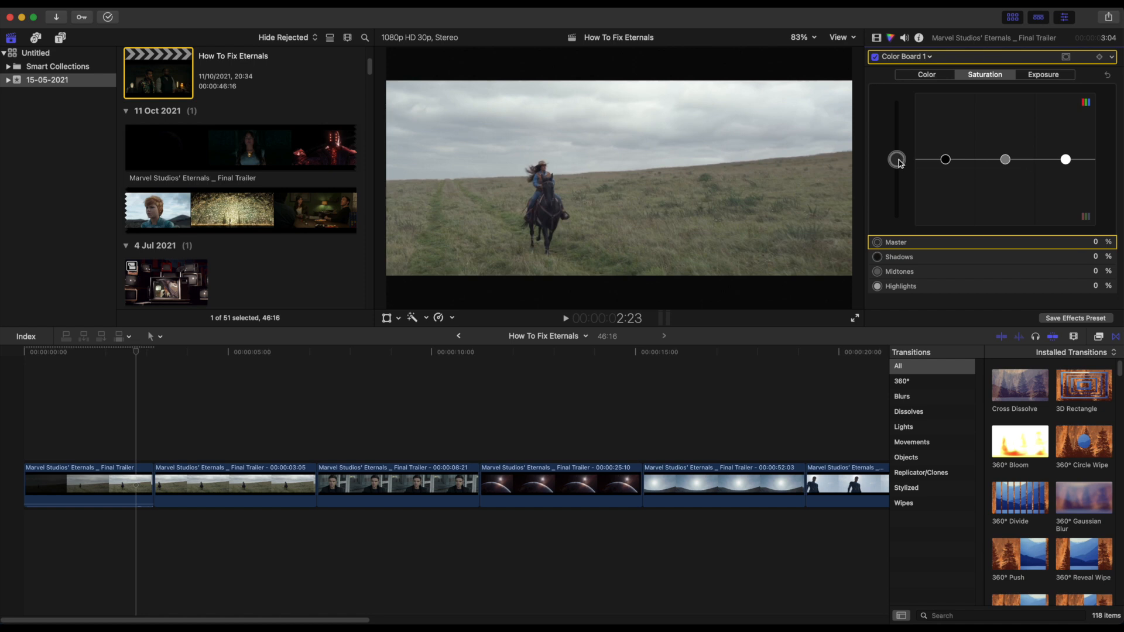
pyautogui.moveTo(897, 160); pyautogui.dragTo(914, 75)
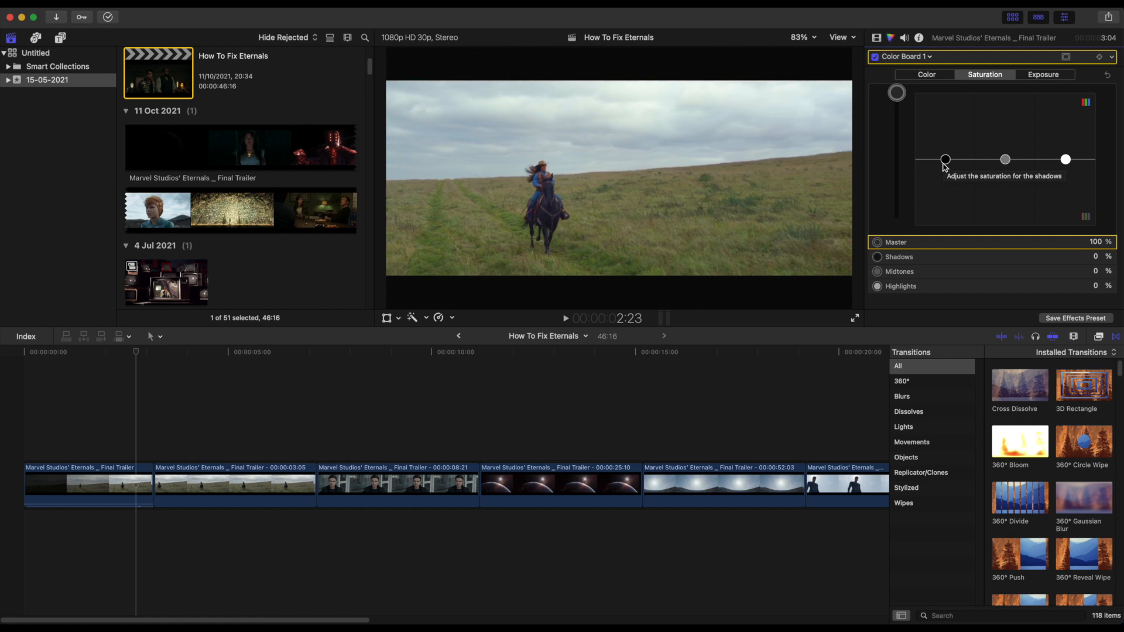
# Tint the opening clip: master 106° at 4%, shadows 165° at -1%, midtones 302° at -73%, highlights 202° at 79%
pyautogui.click(937, 75)
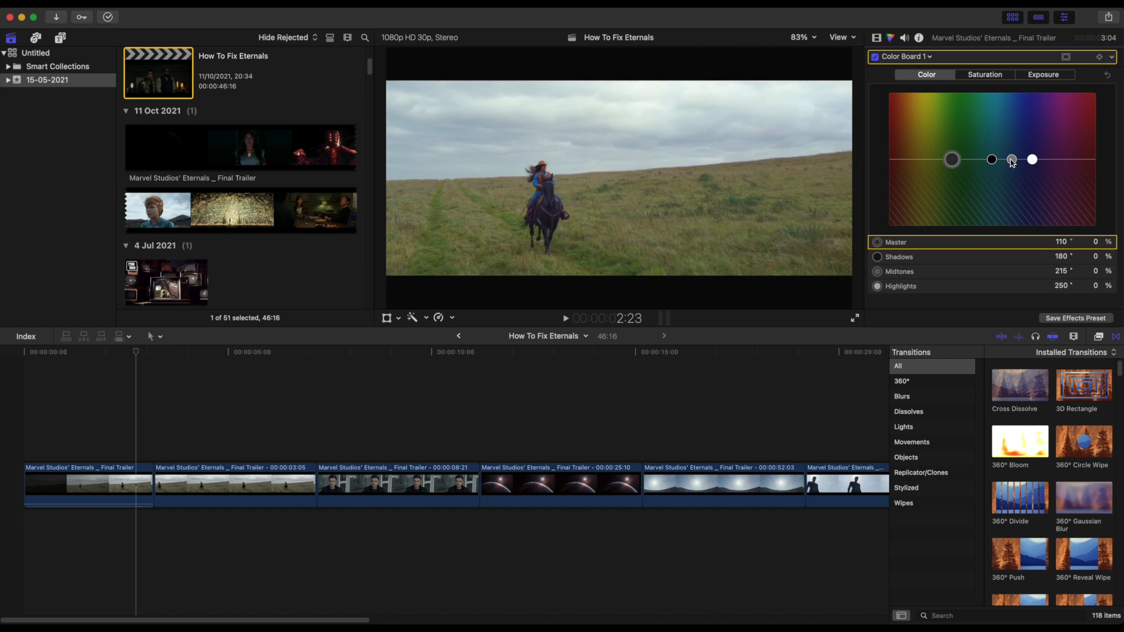
pyautogui.moveTo(1011, 160); pyautogui.dragTo(1013, 141)
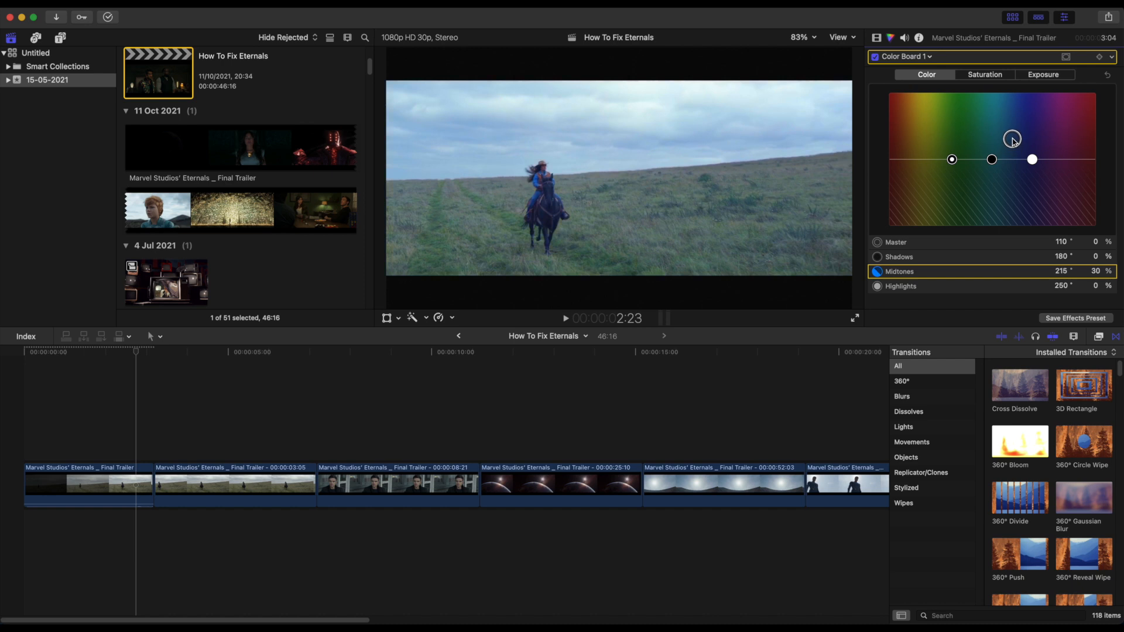
pyautogui.moveTo(1013, 140); pyautogui.dragTo(1014, 140)
pyautogui.moveTo(1013, 141); pyautogui.dragTo(950, 158)
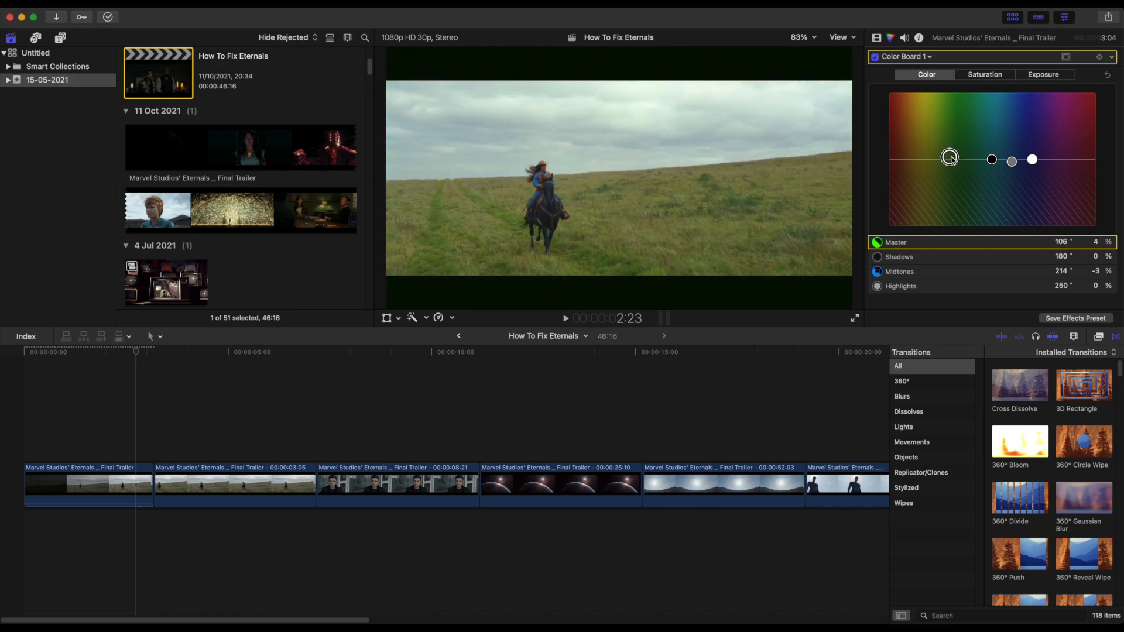
pyautogui.moveTo(1032, 159); pyautogui.dragTo(1011, 106)
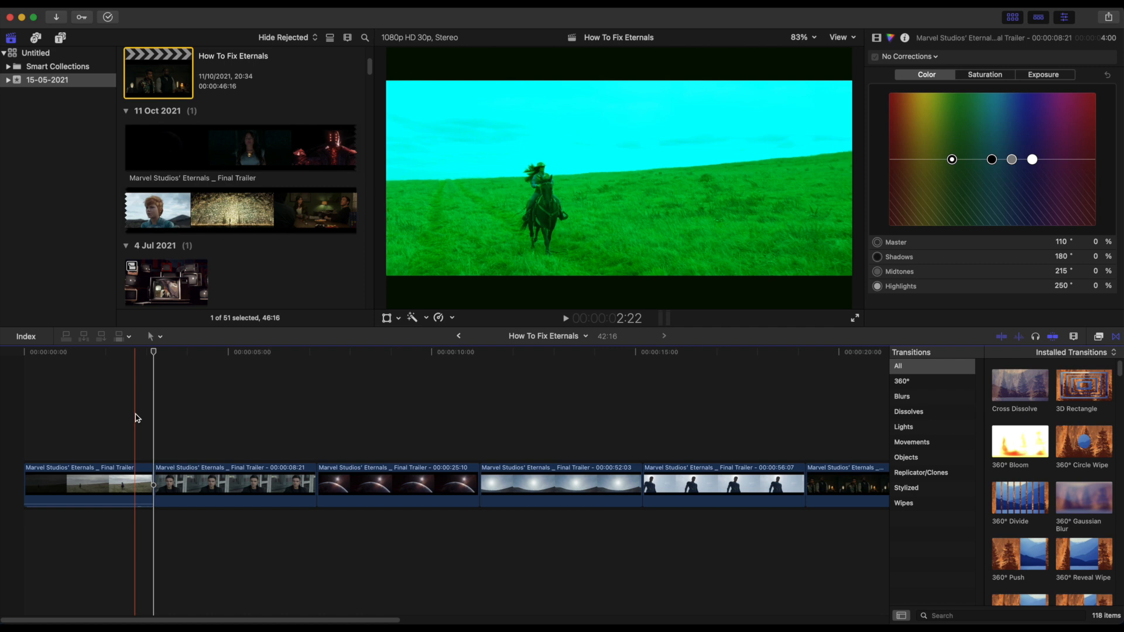
# Play the tinted opening clip from the start of the timeline to review the grade
pyautogui.click(19, 422)
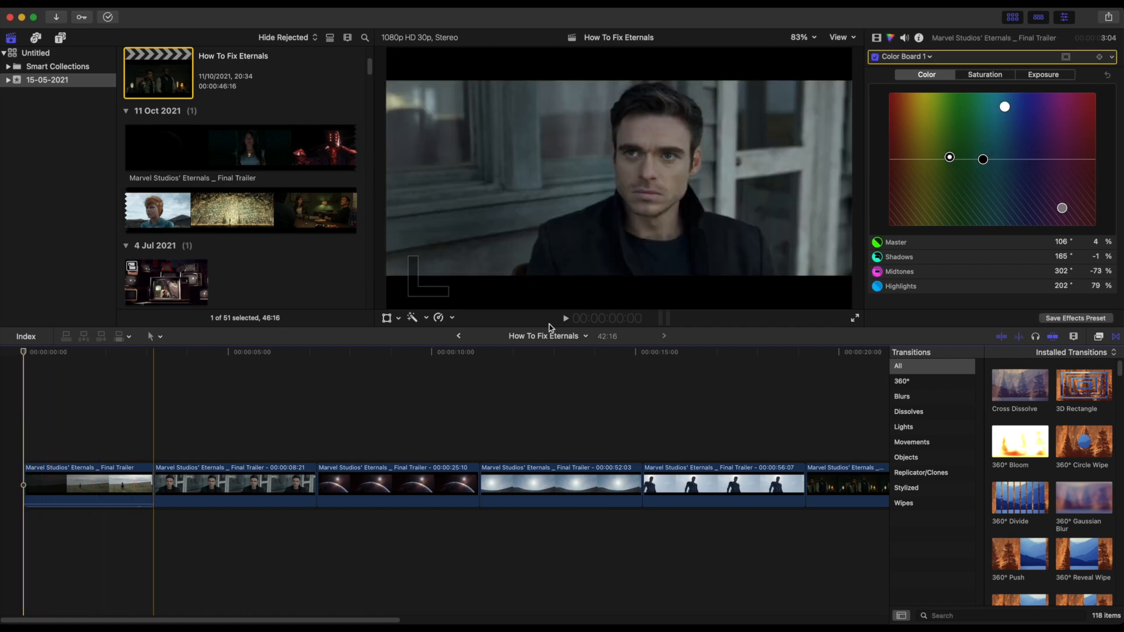
pyautogui.click(566, 319)
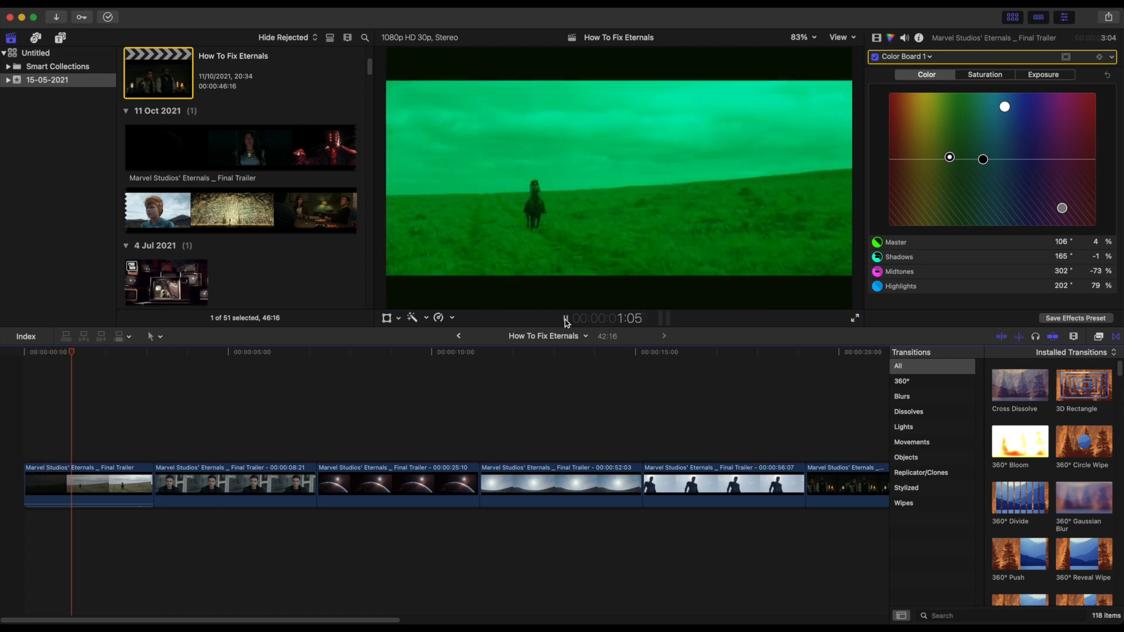
pyautogui.click(566, 319)
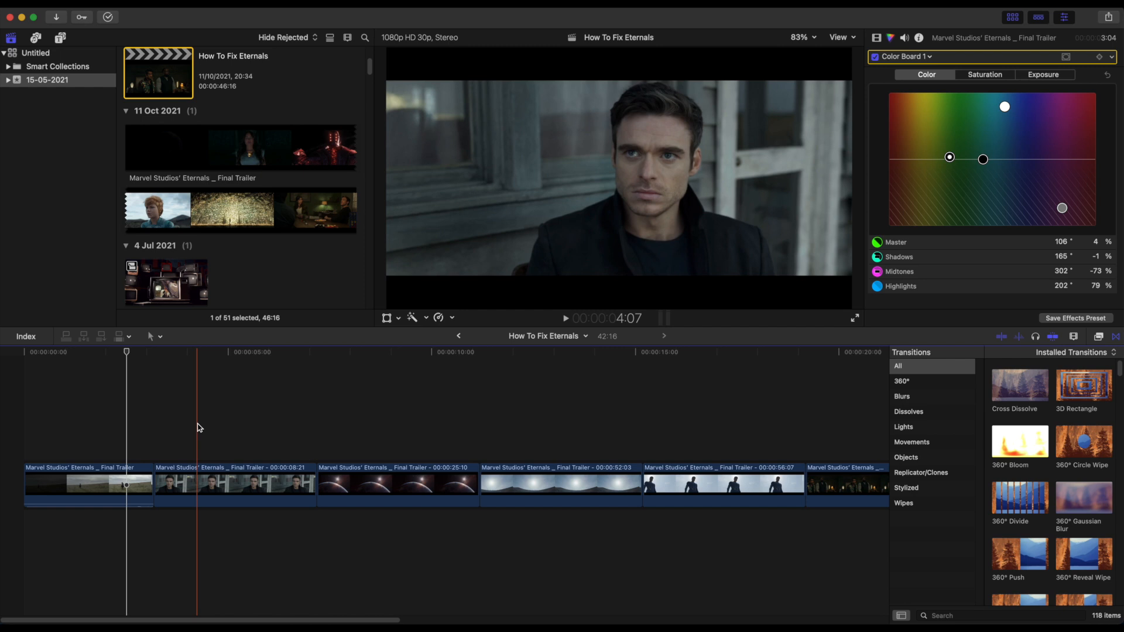
# Grade the second clip with 100% master saturation and 8% master exposure, and adjust its color tint
pyautogui.click(220, 474)
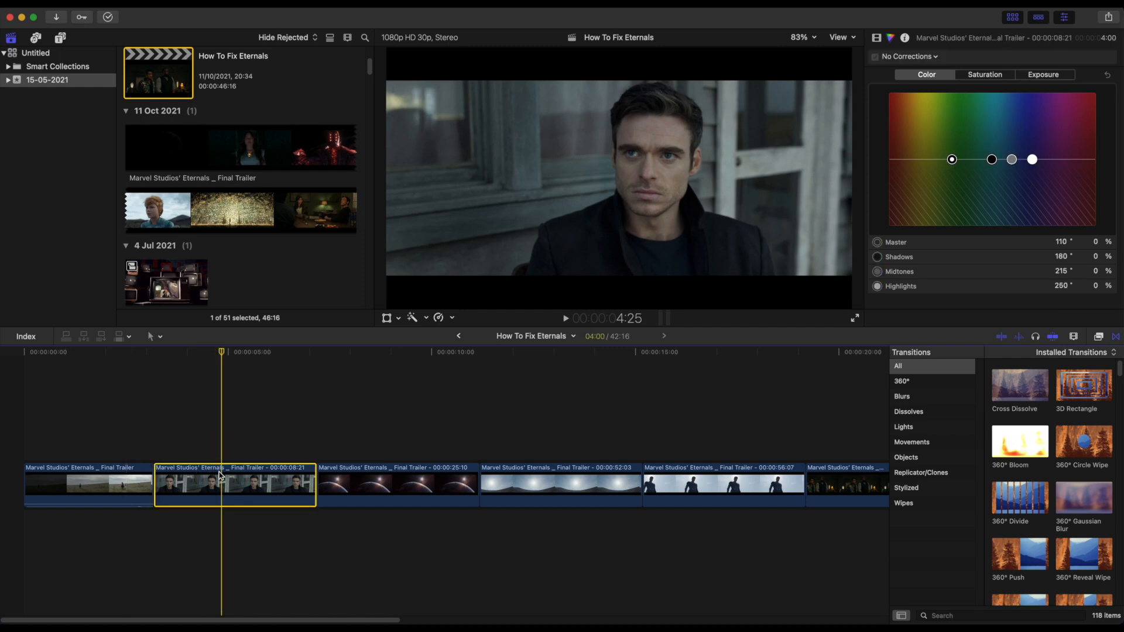
pyautogui.click(984, 74)
pyautogui.moveTo(897, 159); pyautogui.dragTo(896, 92)
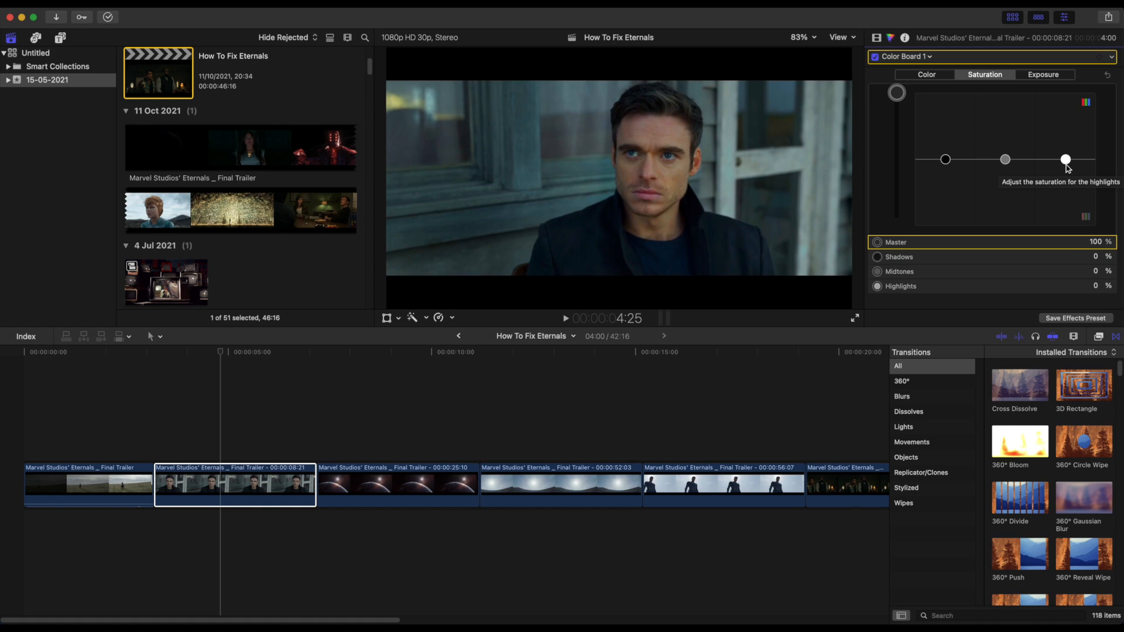
pyautogui.press('ctrl+super+e')
pyautogui.moveTo(898, 159); pyautogui.dragTo(900, 154)
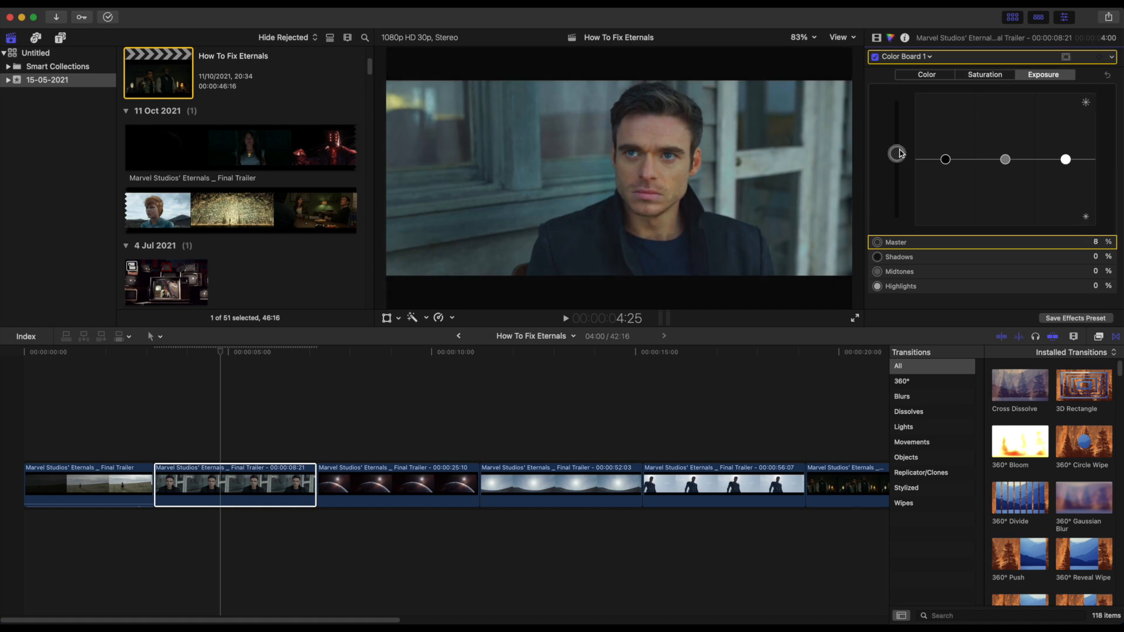
pyautogui.press('ctrl+super+c')
pyautogui.moveTo(986, 159); pyautogui.dragTo(1034, 161)
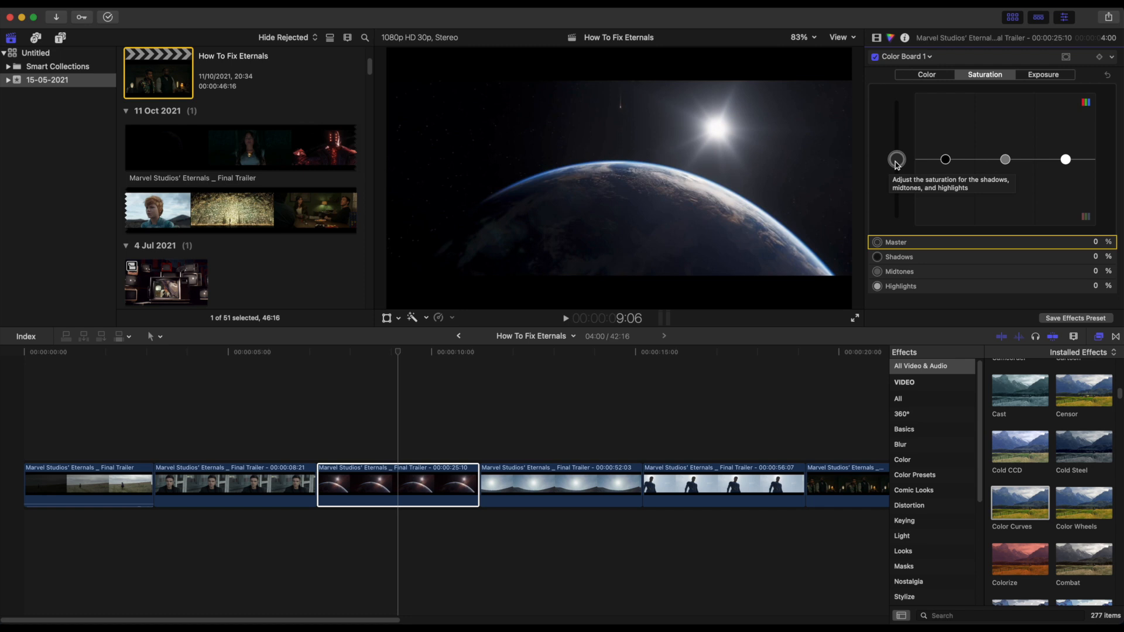
# Raise the Earth-from-space clip's master saturation to 100% and apply the Color Curves effect to it
pyautogui.moveTo(896, 160); pyautogui.dragTo(898, 22)
pyautogui.moveTo(1021, 504); pyautogui.dragTo(430, 486)
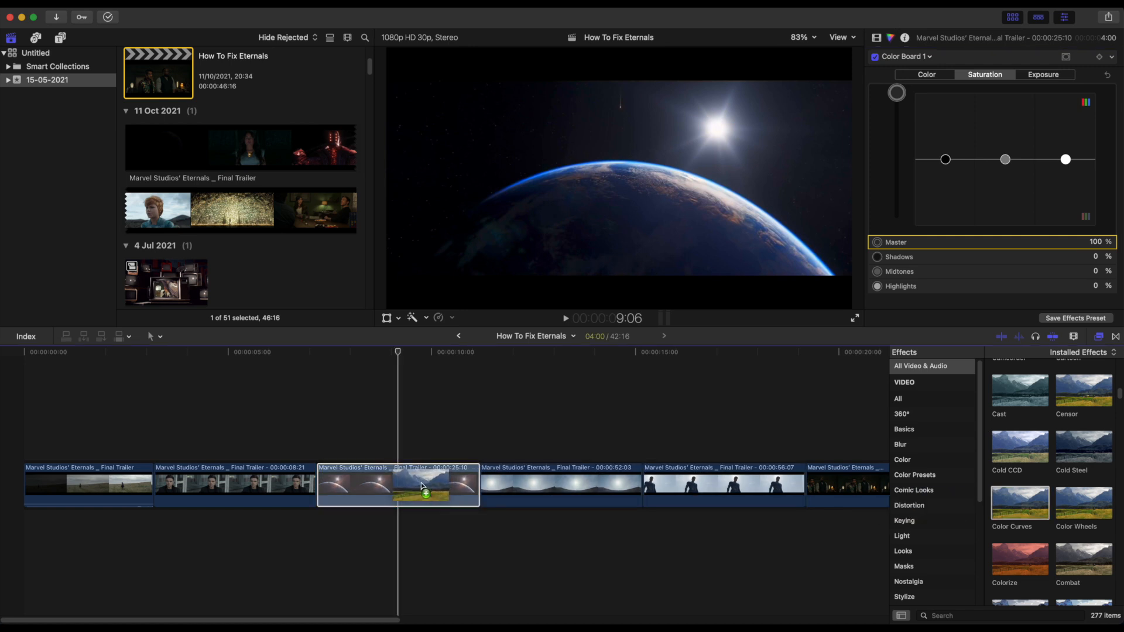
pyautogui.moveTo(421, 482); pyautogui.dragTo(420, 482)
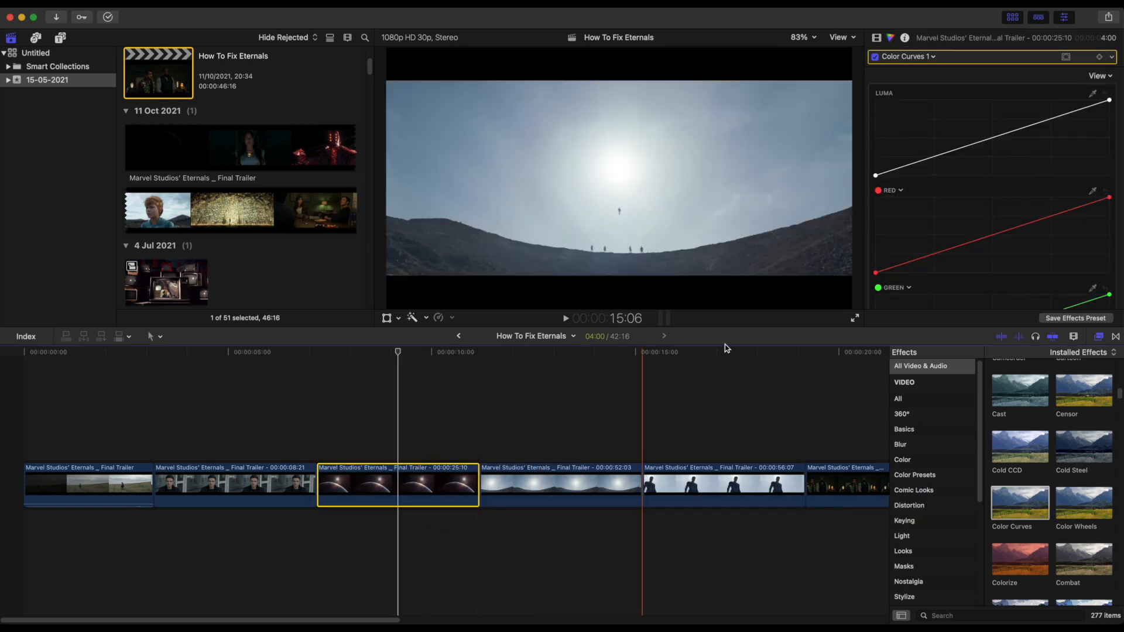
# Reshape the Earth clip's color curves, raising luma and blue while slightly lowering red and green
pyautogui.moveTo(956, 150)
pyautogui.mouseDown()
pyautogui.moveTo(955, 122)
pyautogui.moveTo(954, 136)
pyautogui.mouseUp()
pyautogui.moveTo(995, 235); pyautogui.dragTo(974, 260)
pyautogui.scroll(-5, 990, 257)
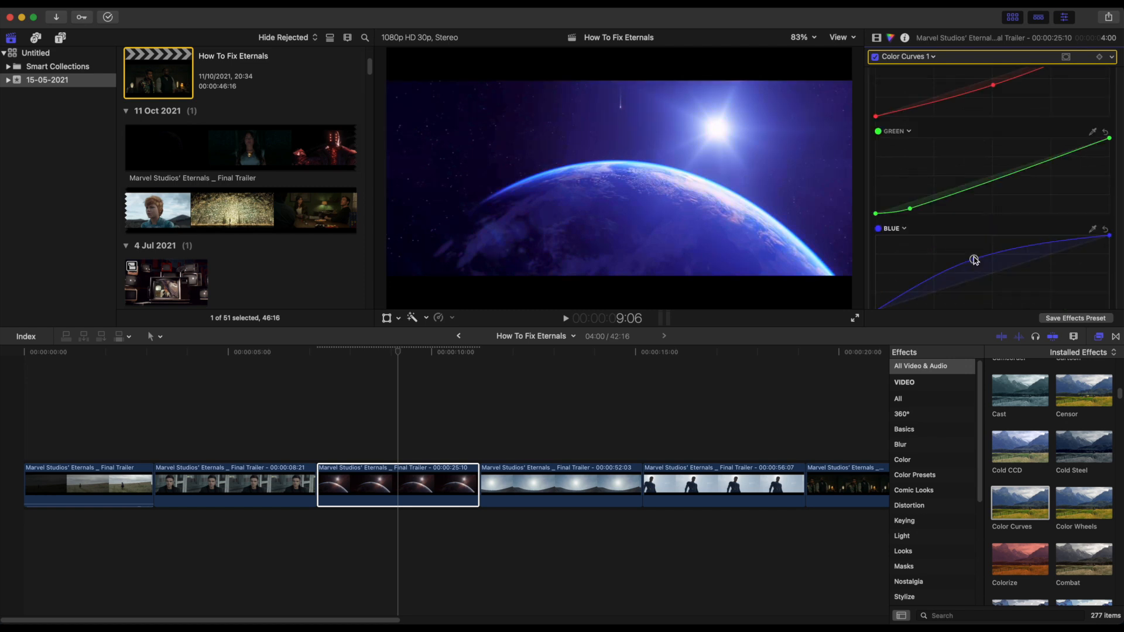
pyautogui.click(459, 381)
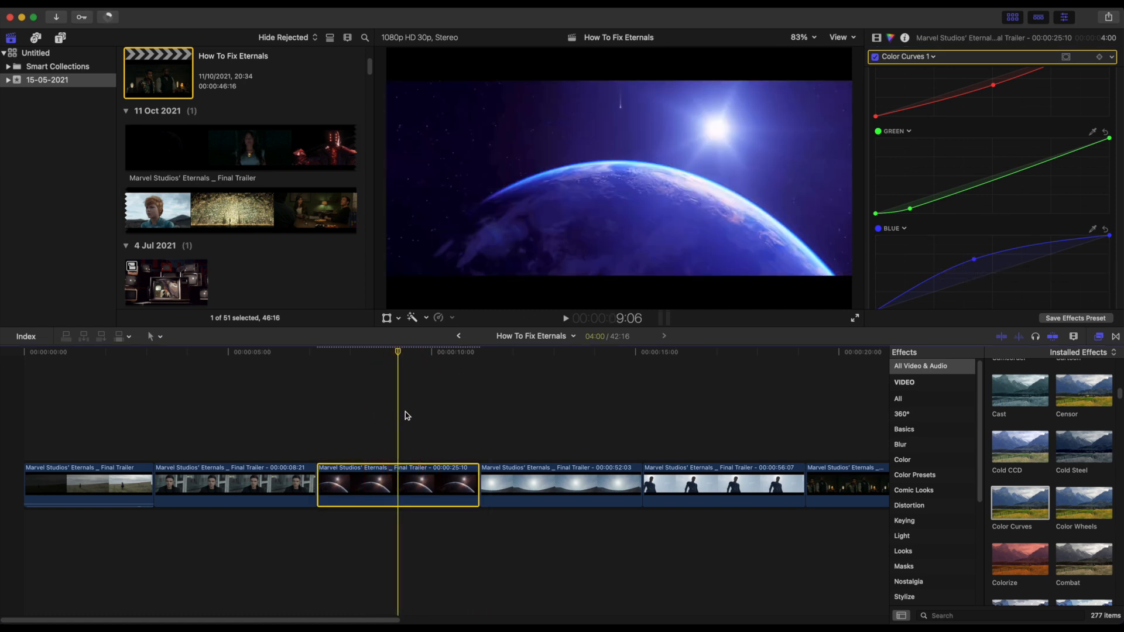
# Apply the Comic Cool effect to the sun-over-hills clip and set its master saturation to 100%
pyautogui.click(564, 451)
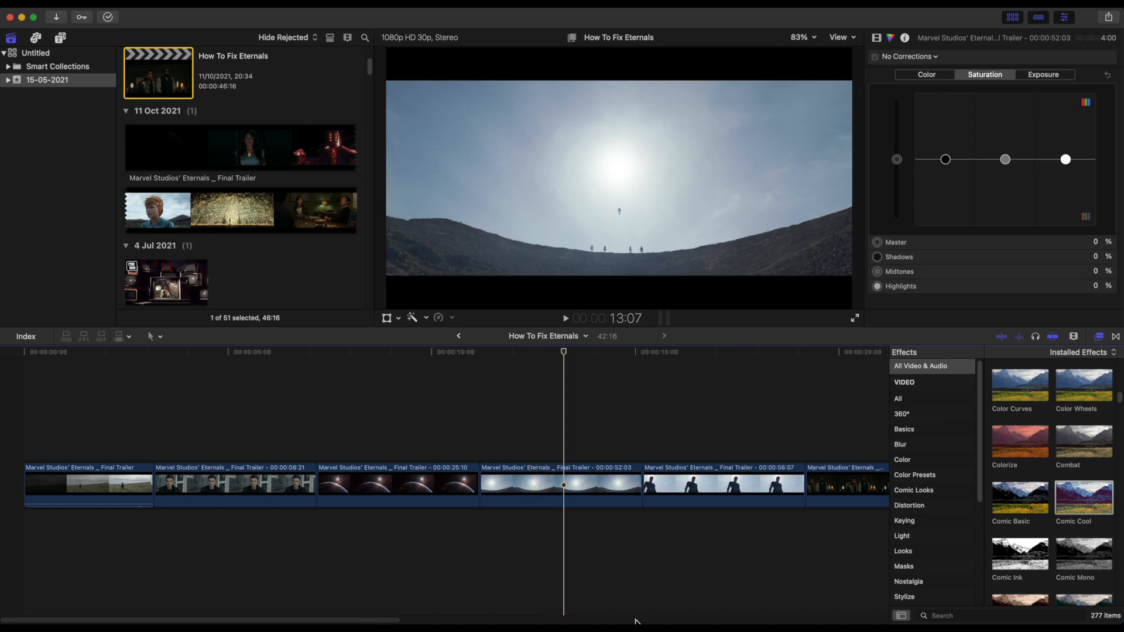
pyautogui.click(1086, 499)
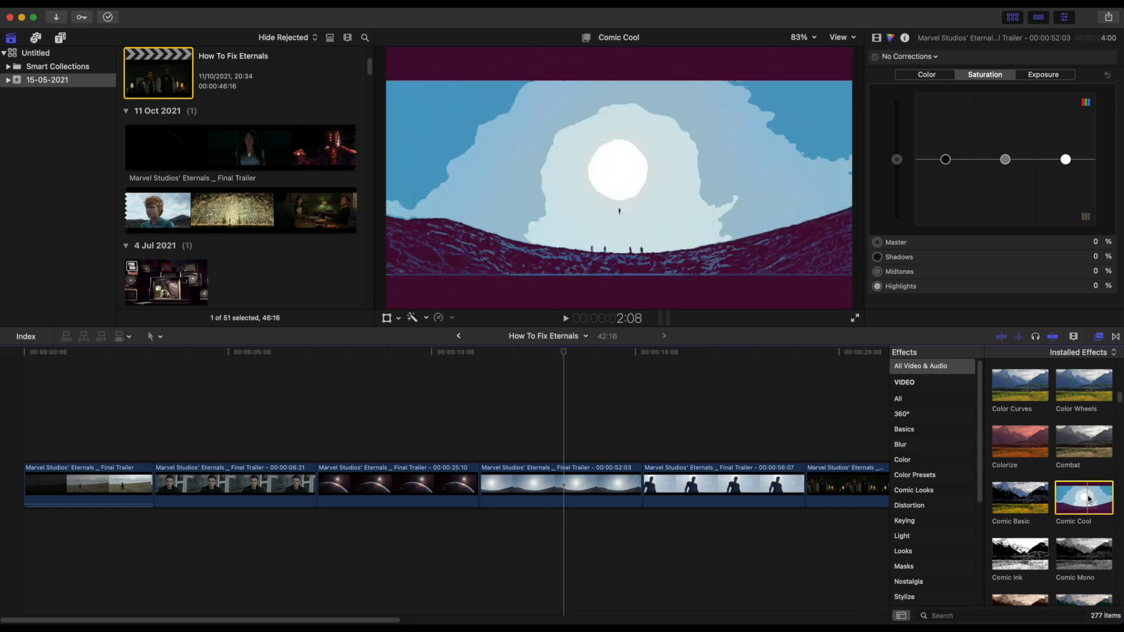
pyautogui.moveTo(1084, 501); pyautogui.dragTo(578, 485)
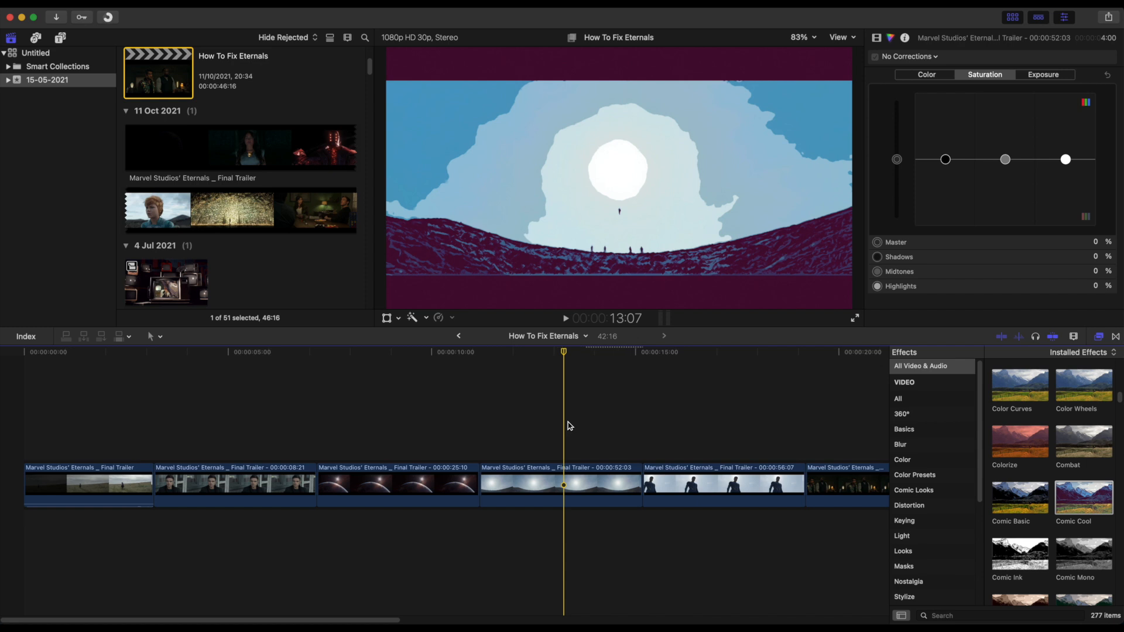
pyautogui.moveTo(897, 160); pyautogui.dragTo(902, 78)
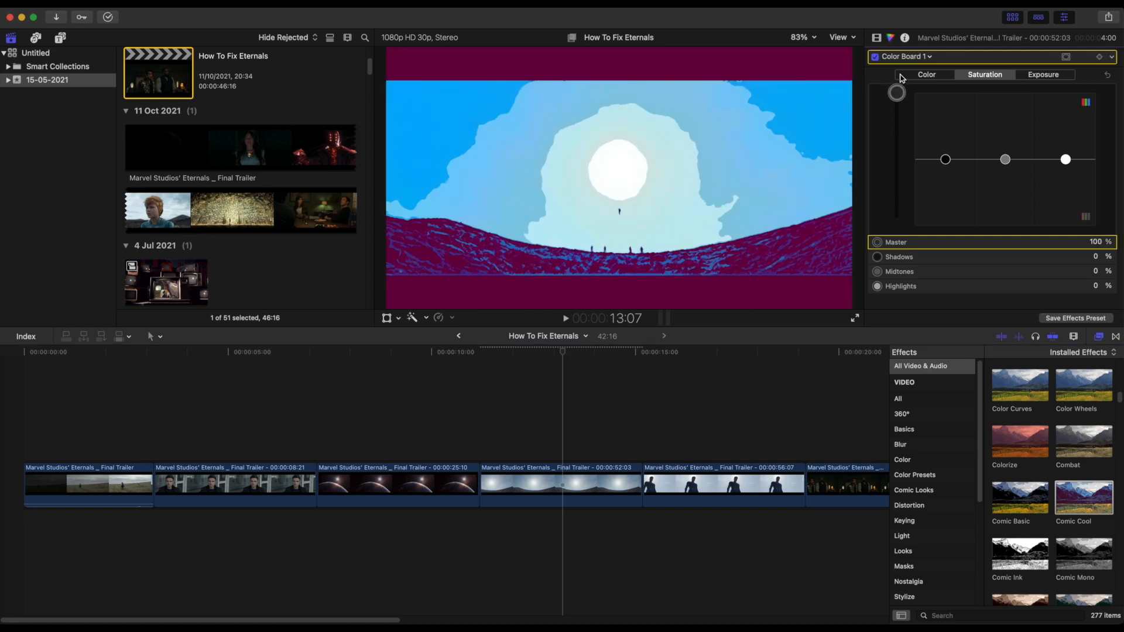
# Scale the glowing-eyed hero clip to 144% and reposition it so the picture fills the frame
pyautogui.click(700, 474)
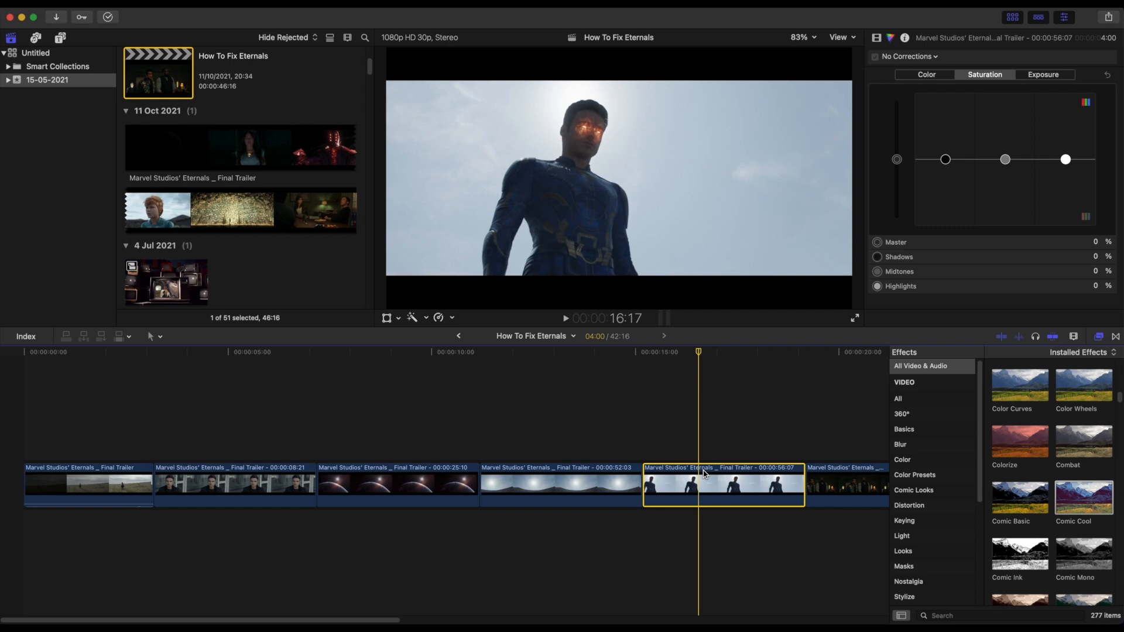
pyautogui.click(877, 39)
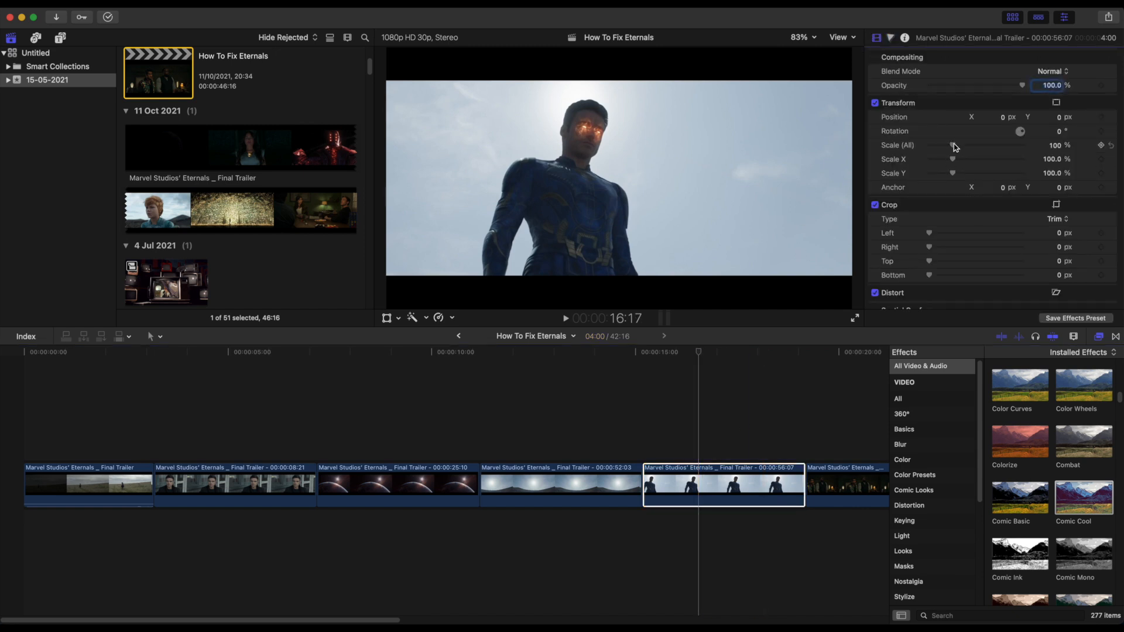
pyautogui.moveTo(957, 147); pyautogui.dragTo(982, 150)
pyautogui.hotkey('shift', 't')
pyautogui.moveTo(476, 231); pyautogui.dragTo(491, 268)
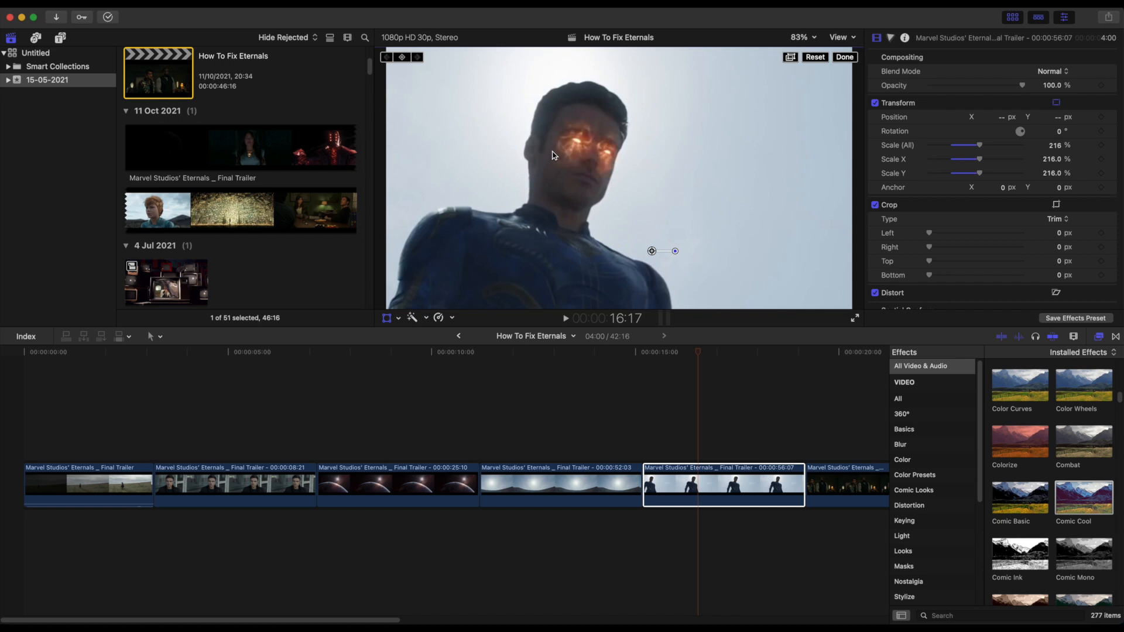
pyautogui.moveTo(978, 145); pyautogui.dragTo(962, 145)
pyautogui.moveTo(503, 253); pyautogui.dragTo(519, 195)
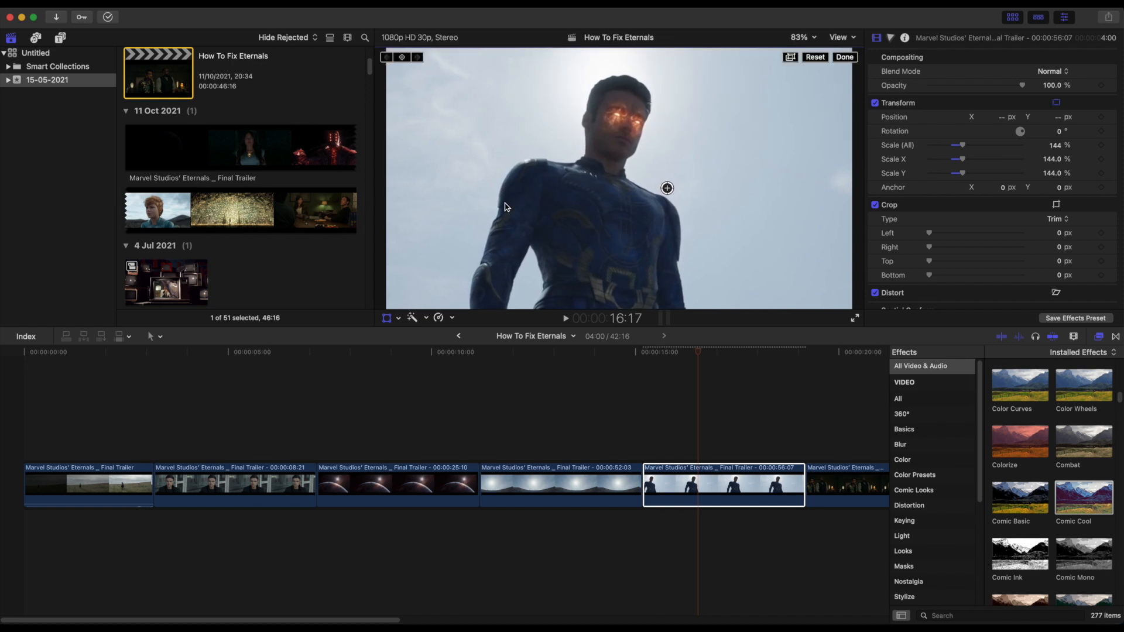
# Raise the master saturation of the glowing-eyed hero clip to the maximum
pyautogui.click(891, 37)
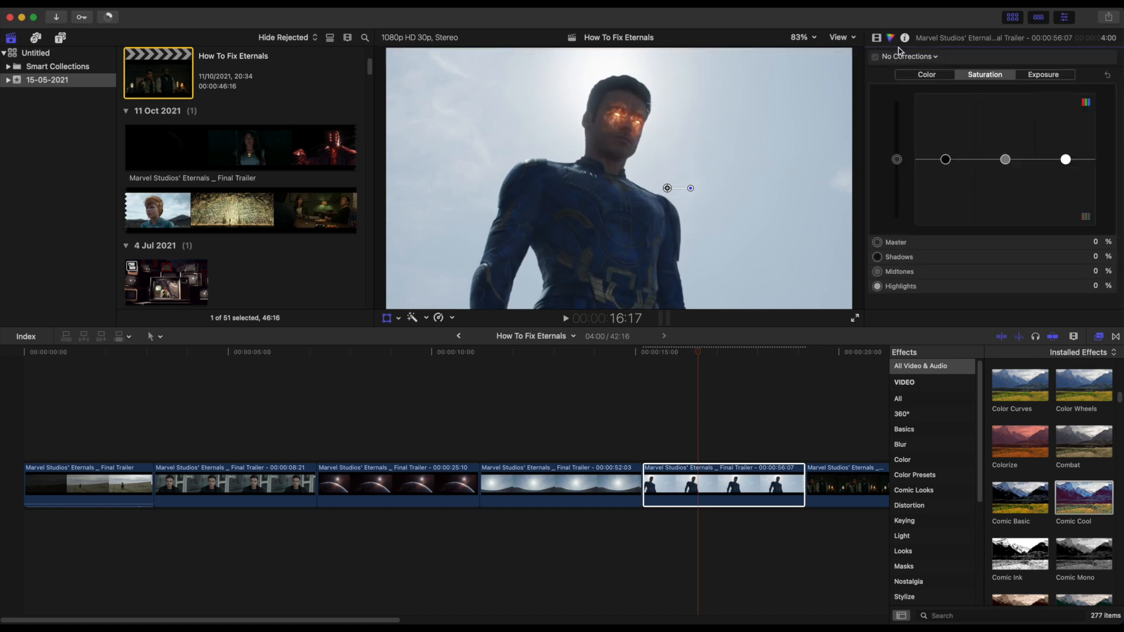
pyautogui.moveTo(897, 159); pyautogui.dragTo(905, 42)
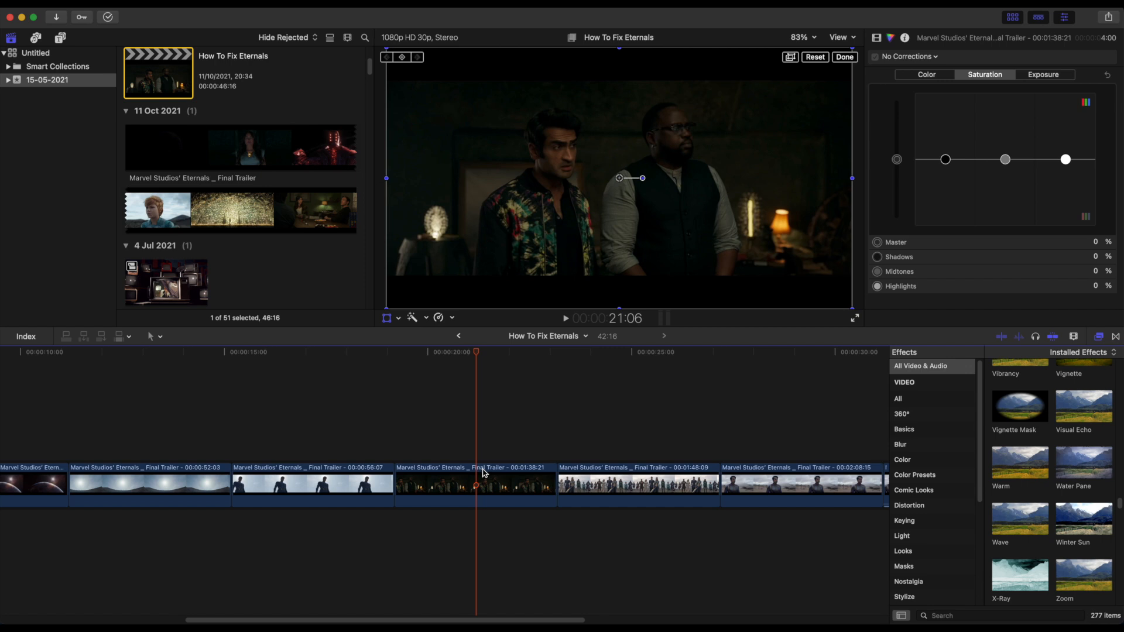
# Raise the midtone exposure of the clip with the two standing men to about 81% and increase its master saturation
pyautogui.click(483, 473)
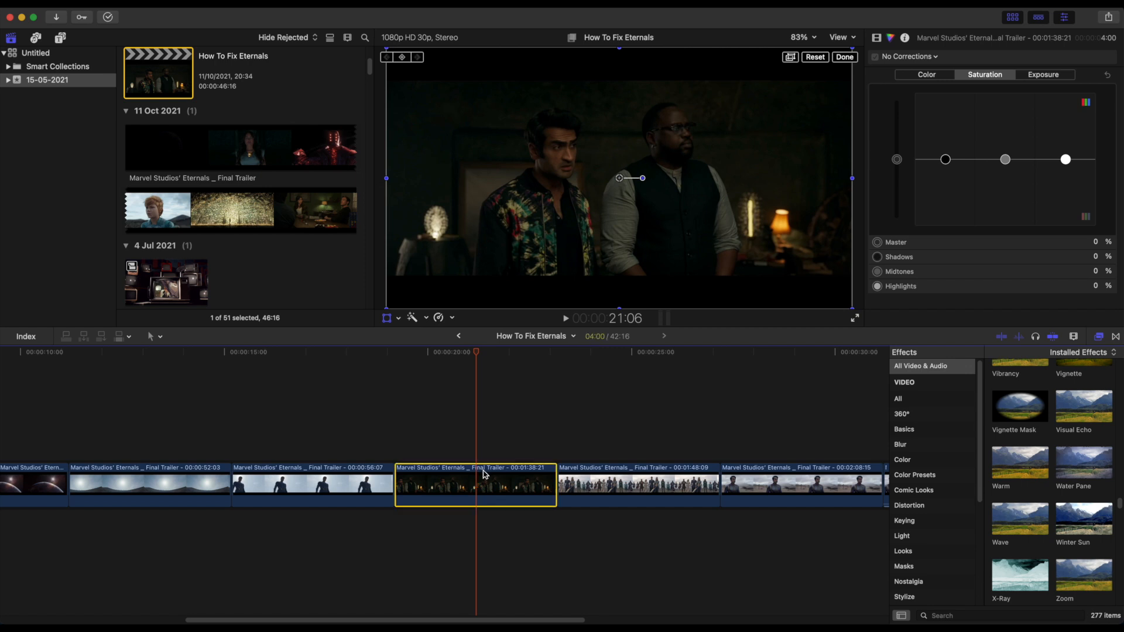
pyautogui.click(840, 57)
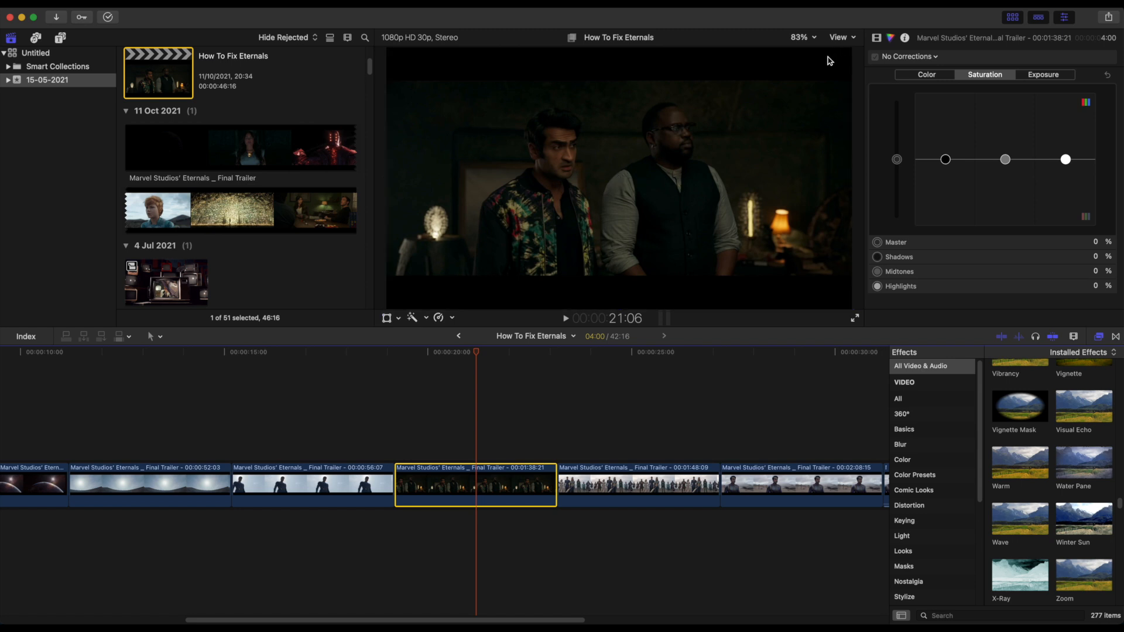
pyautogui.click(1044, 75)
pyautogui.moveTo(1004, 159); pyautogui.dragTo(1010, 109)
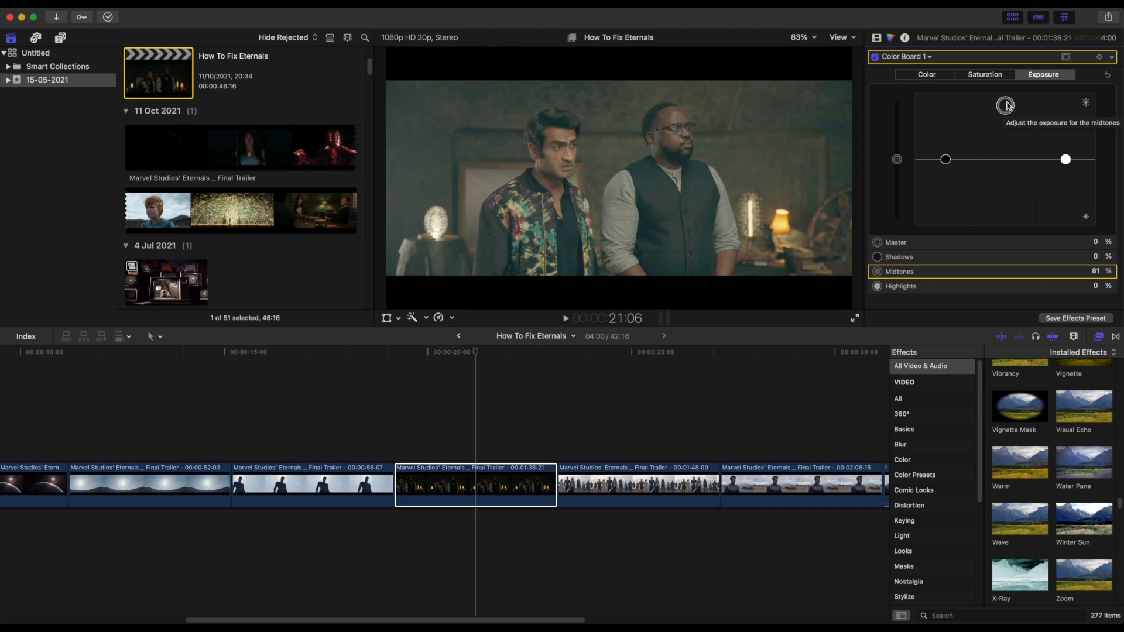
pyautogui.click(986, 75)
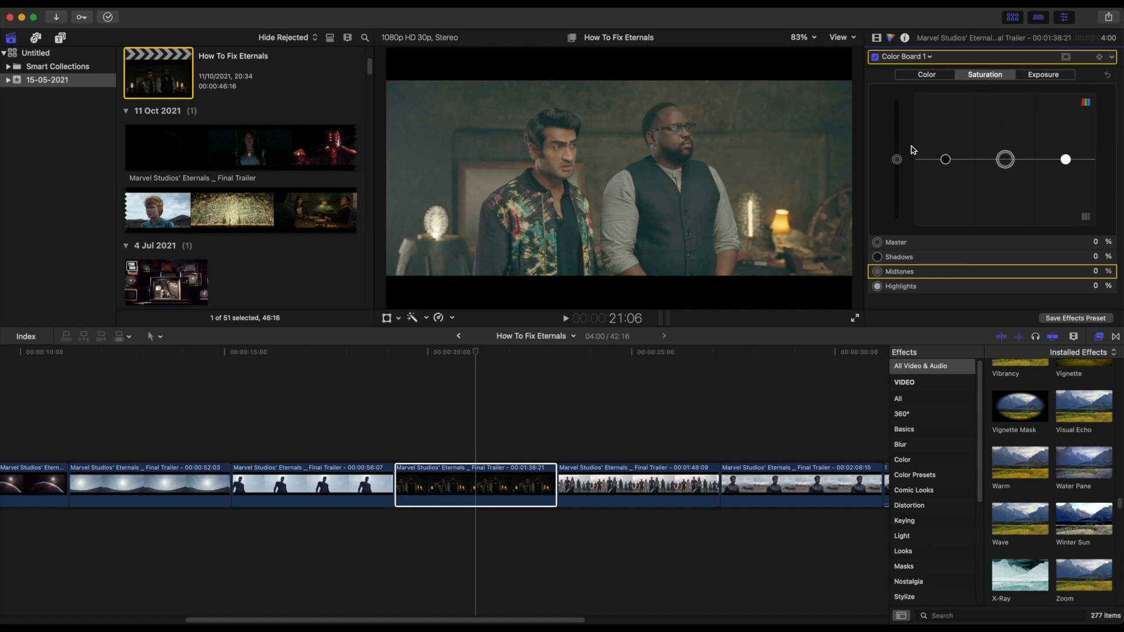
pyautogui.moveTo(904, 160); pyautogui.dragTo(911, 79)
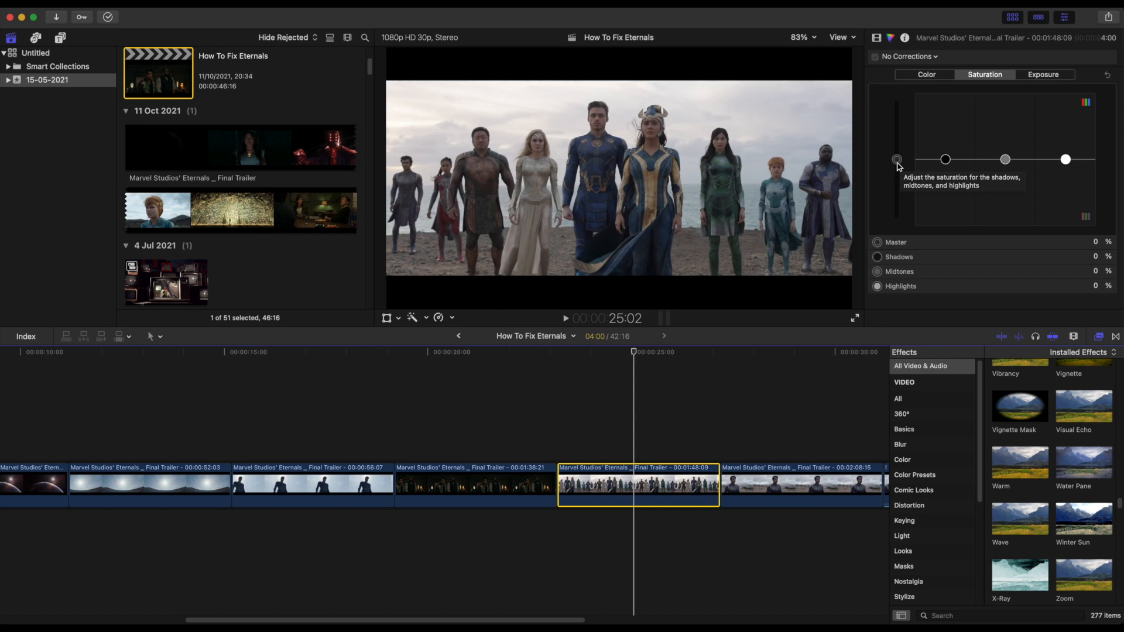
# Grade the hero lineup clip with 100% master saturation, exposure of 17% master and about -6% shadows, and a shifted shadow color
pyautogui.moveTo(897, 160); pyautogui.dragTo(908, 57)
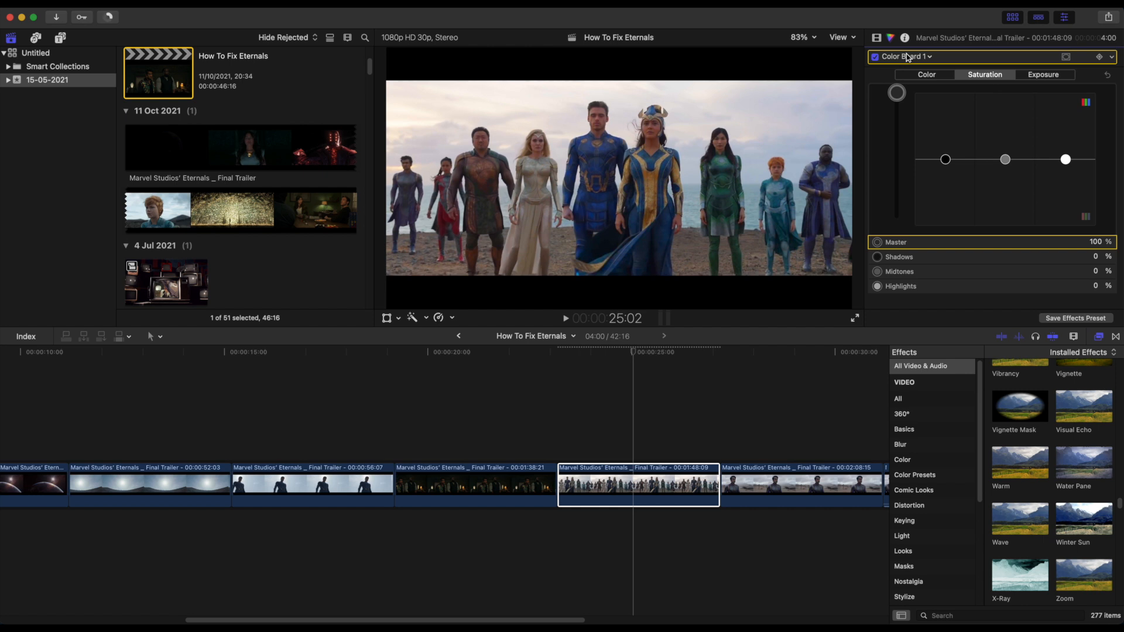
pyautogui.click(1035, 79)
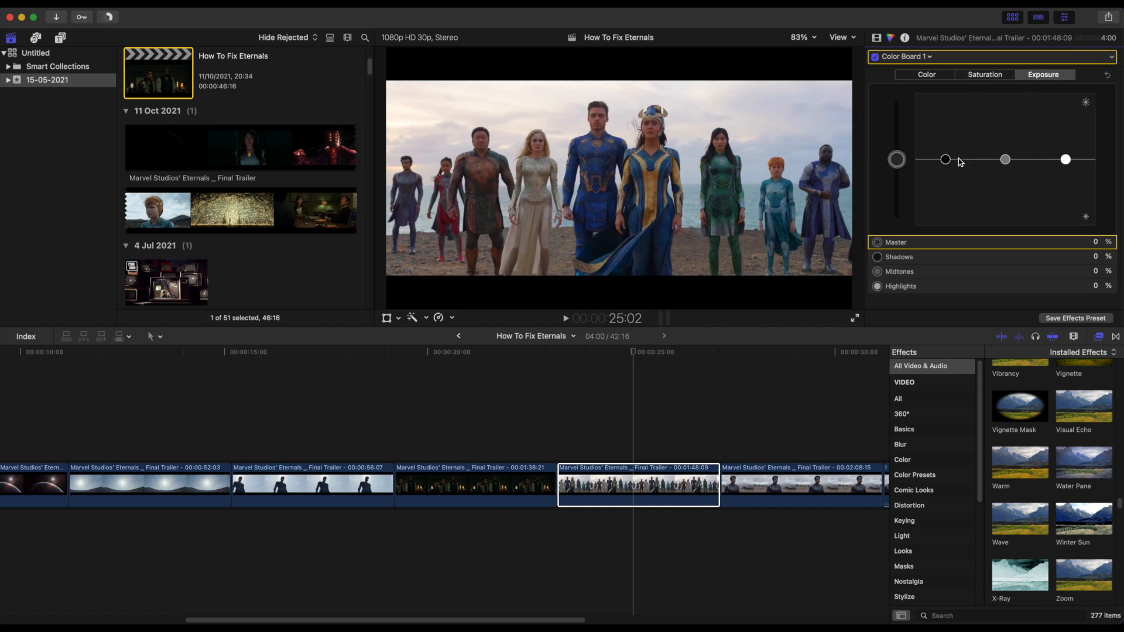
pyautogui.moveTo(897, 160); pyautogui.dragTo(945, 166)
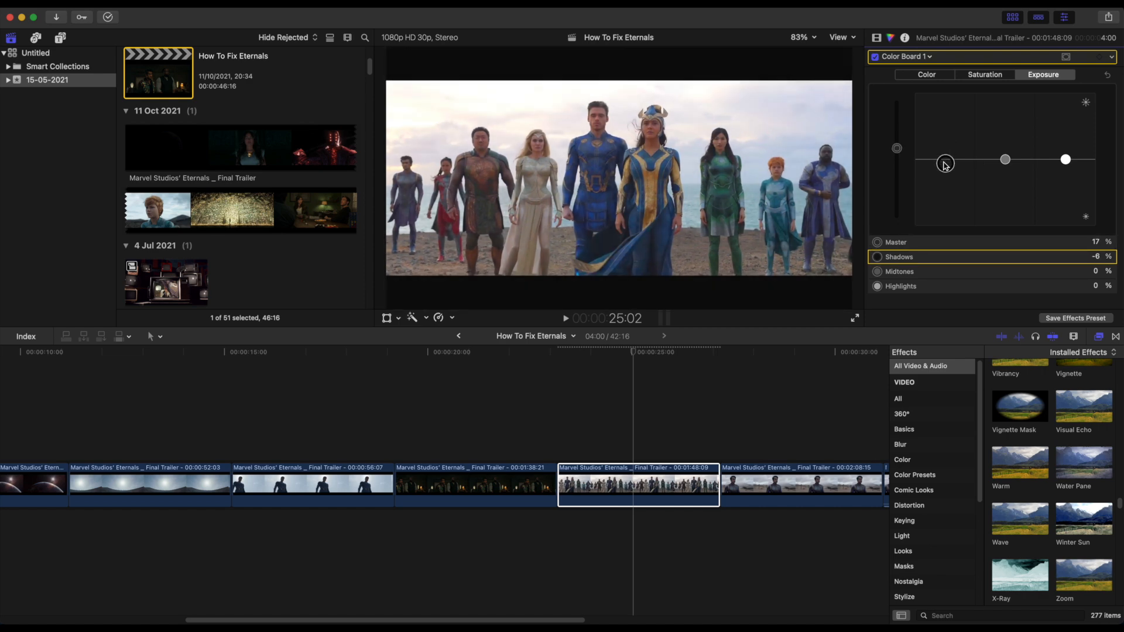
pyautogui.click(927, 77)
pyautogui.moveTo(956, 162); pyautogui.dragTo(980, 173)
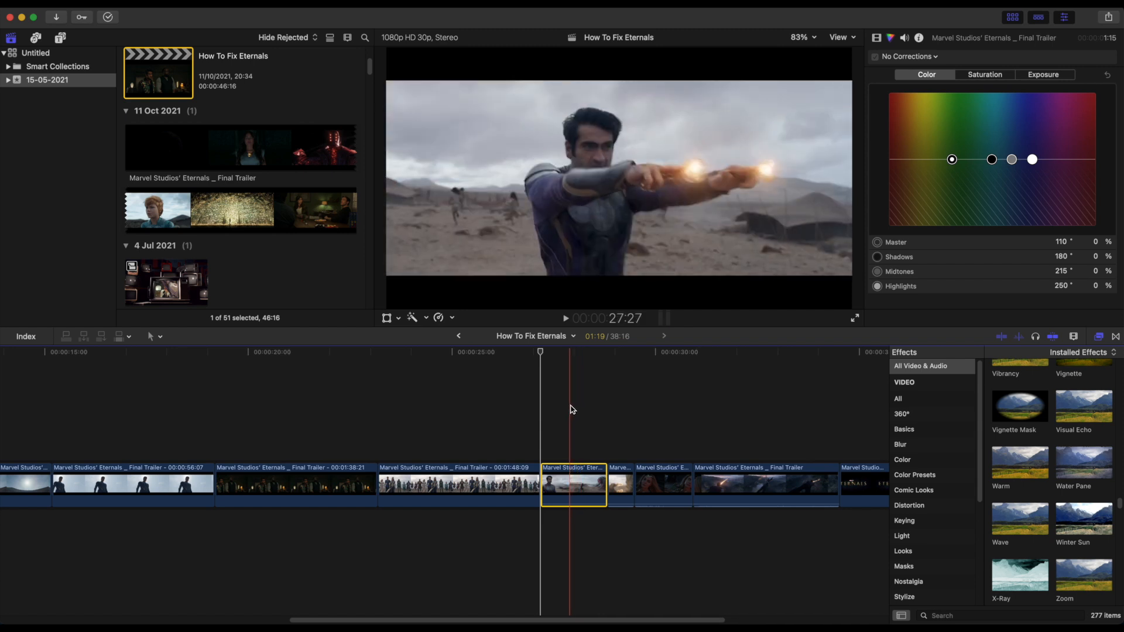
# Apply the Spring Sun effect to the clip of the hero firing energy from his hands
pyautogui.scroll(5, 1120, 494)
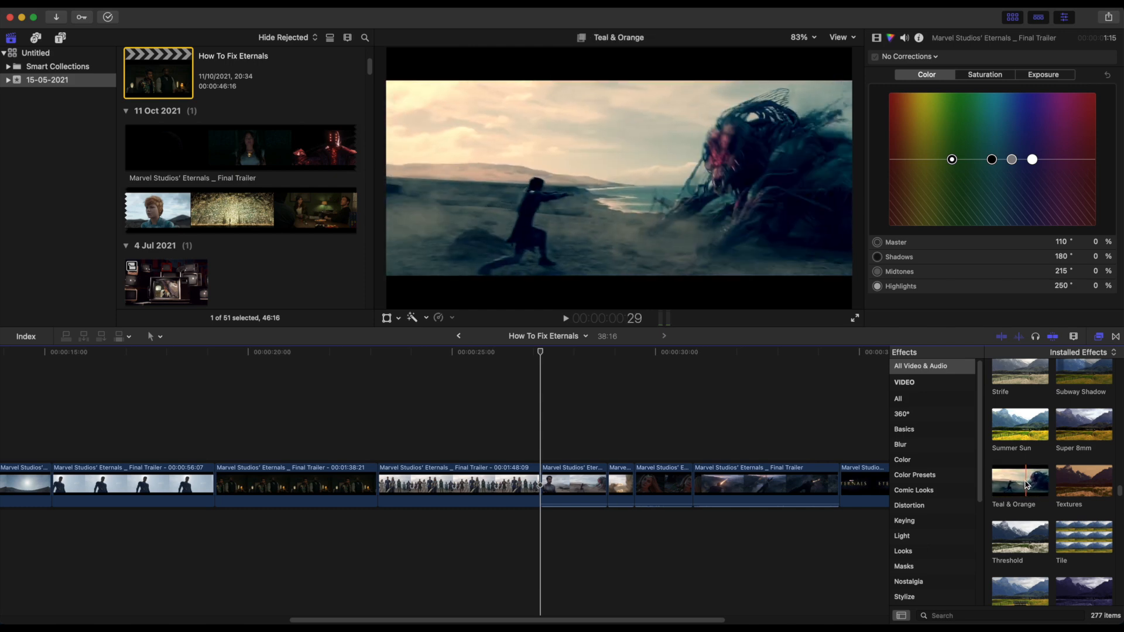
pyautogui.scroll(3, 1120, 487)
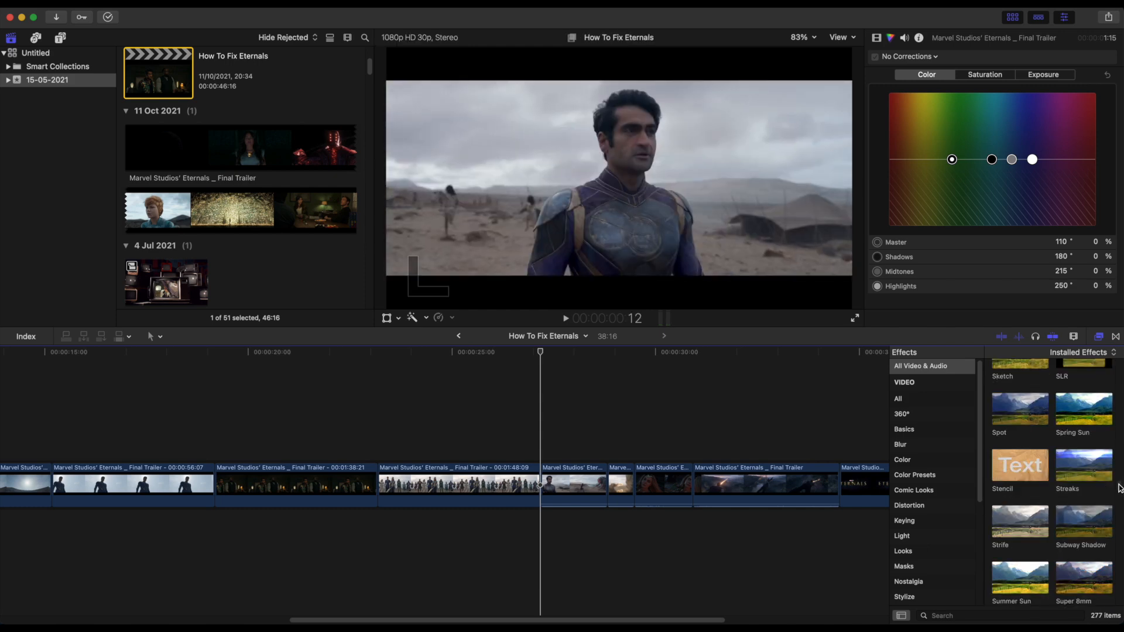
pyautogui.scroll(2, 1120, 487)
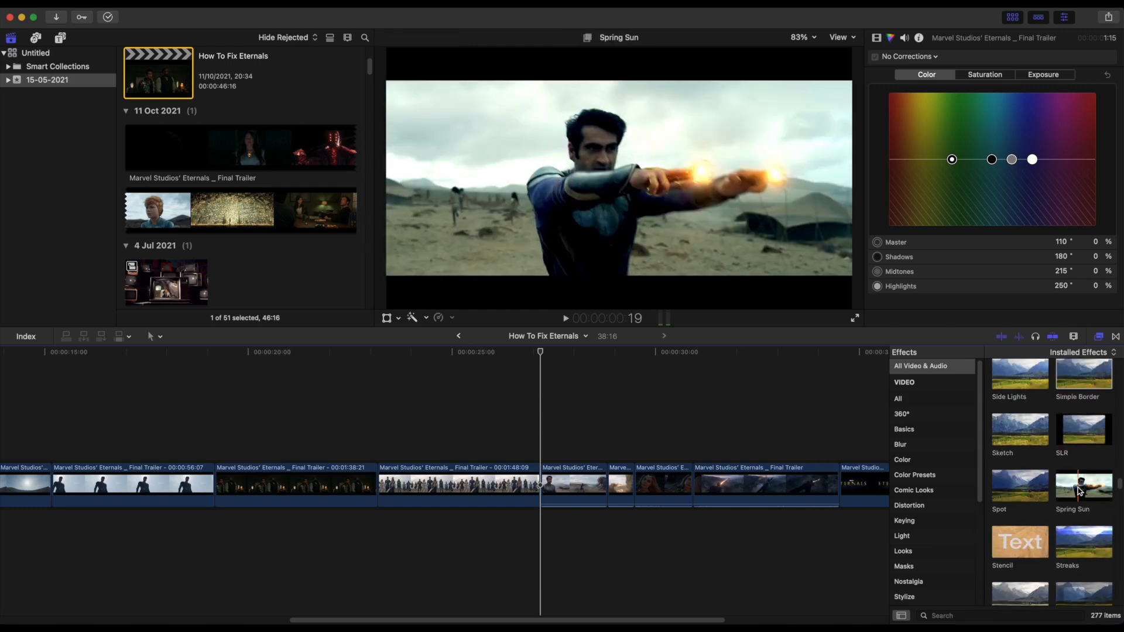
pyautogui.moveTo(1087, 489); pyautogui.dragTo(567, 467)
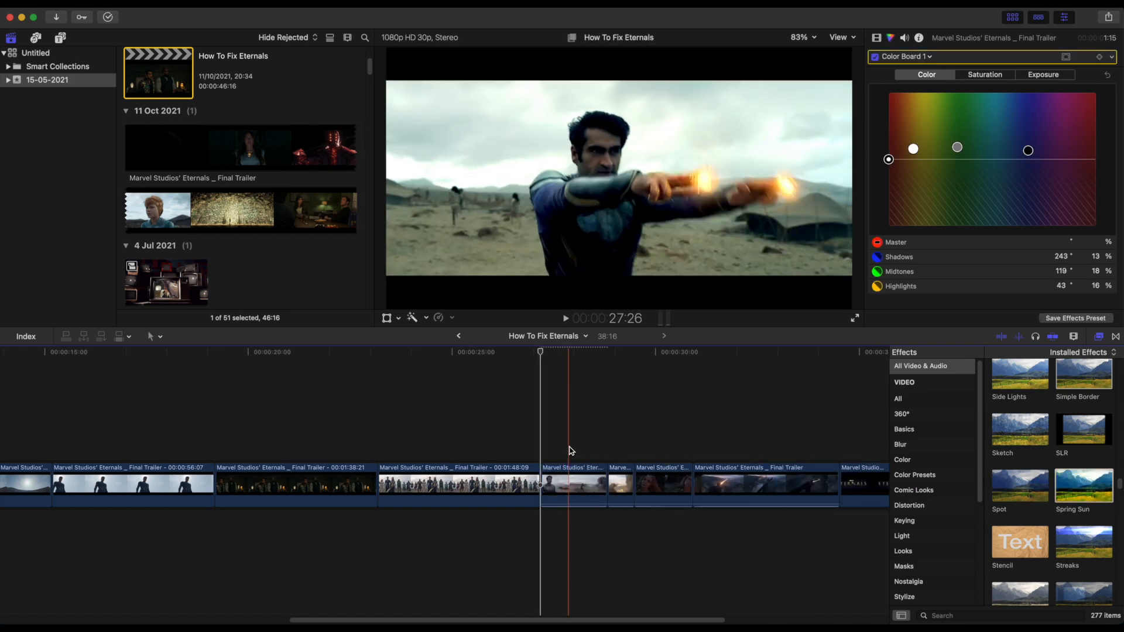
# Lift the shadow exposure of the energy-firing hero clip to about 14%, set its master saturation to 100%, and review it
pyautogui.click(561, 471)
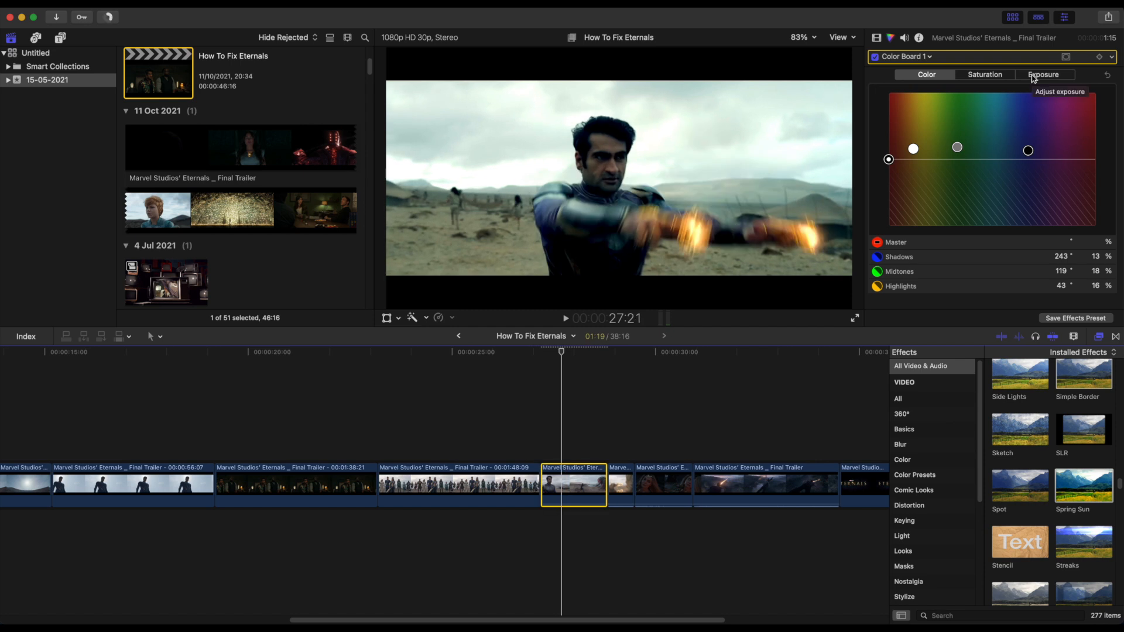
pyautogui.click(1033, 76)
pyautogui.moveTo(948, 182); pyautogui.dragTo(952, 151)
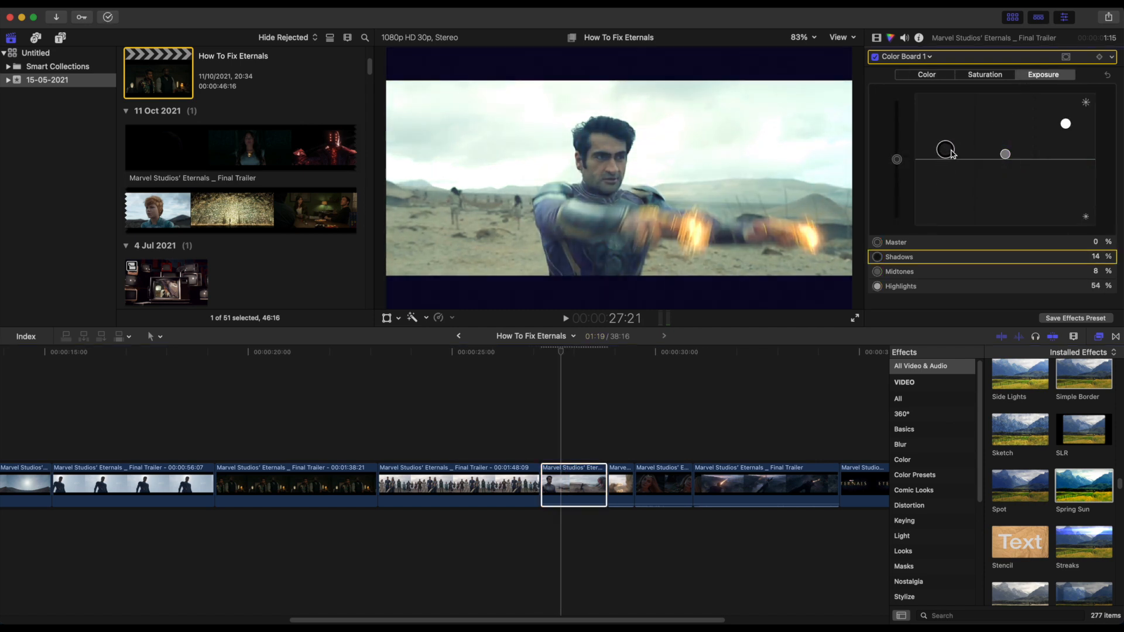
pyautogui.press('ctrl+super+s')
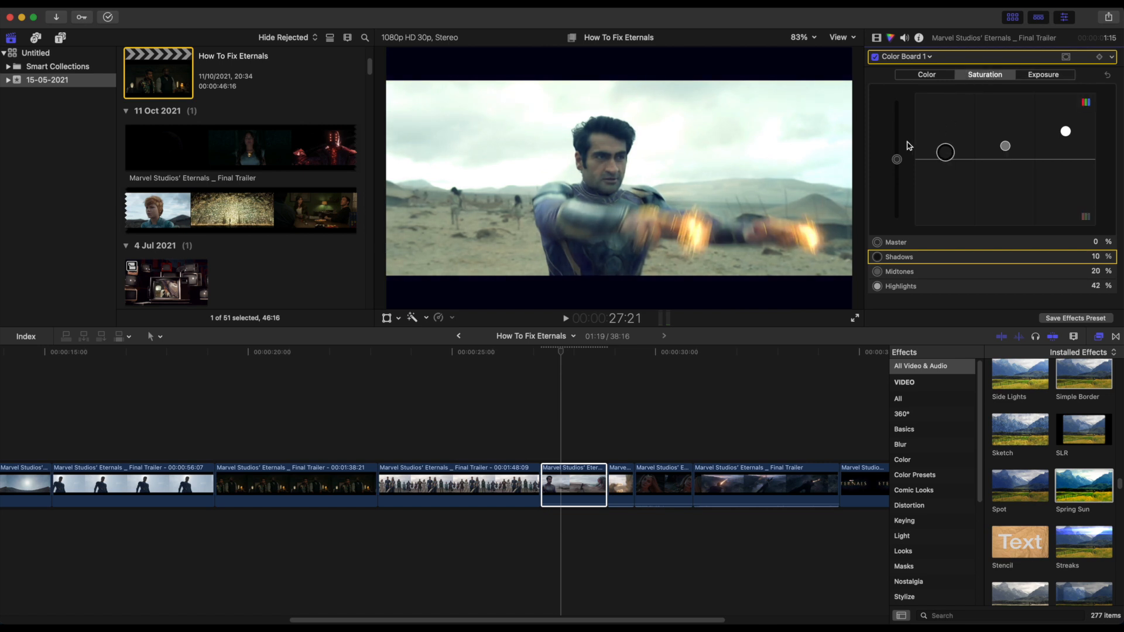
pyautogui.moveTo(896, 159); pyautogui.dragTo(905, 59)
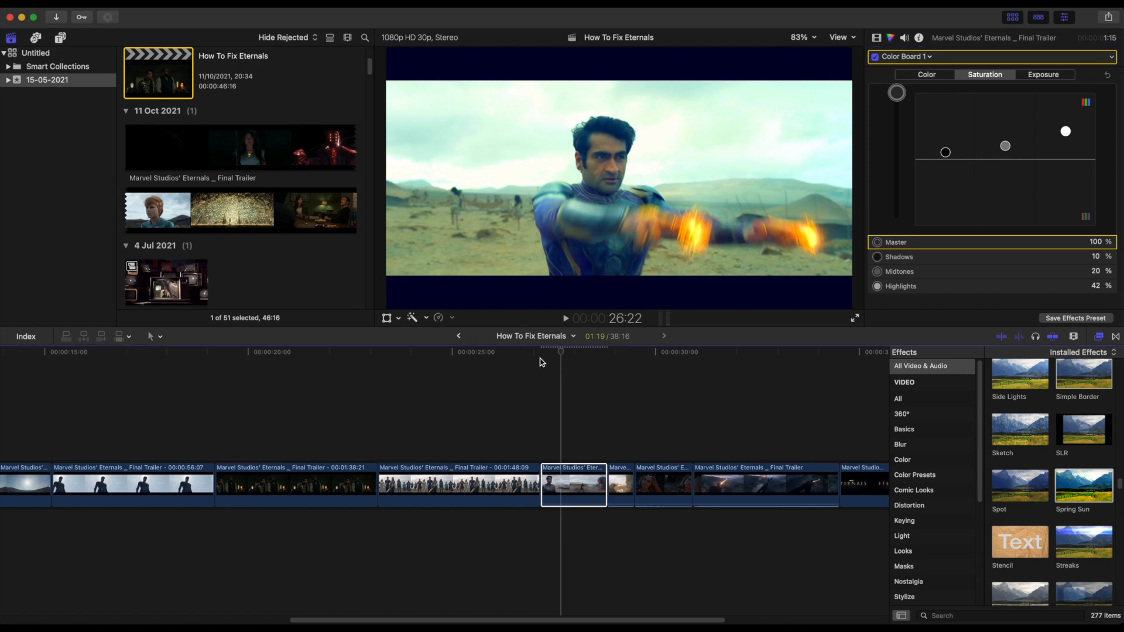
pyautogui.click(544, 410)
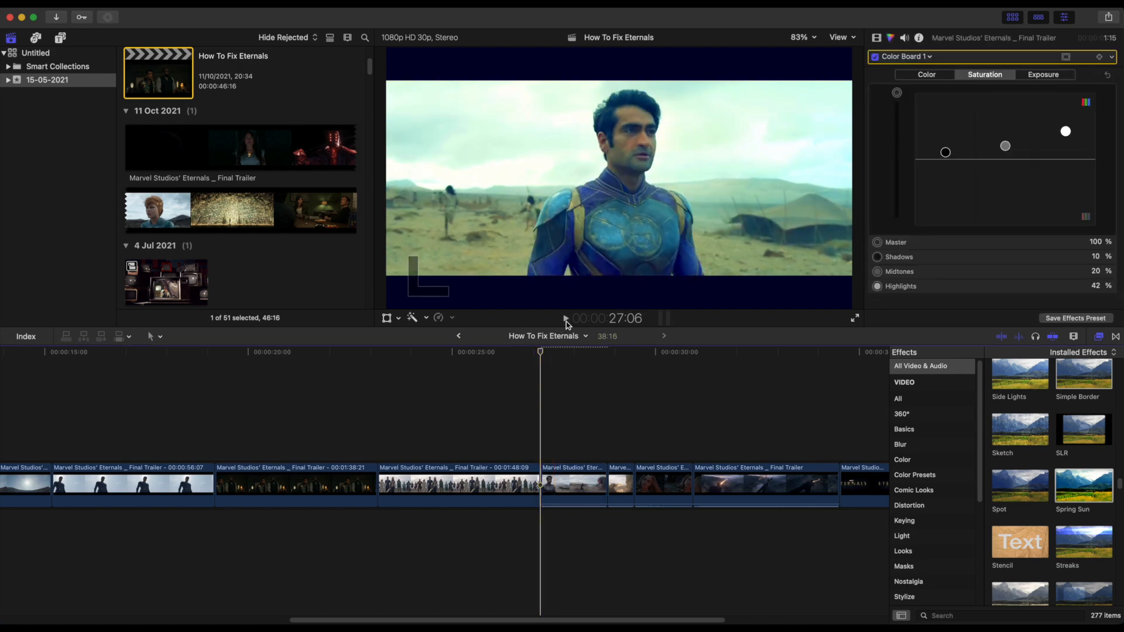
pyautogui.click(581, 452)
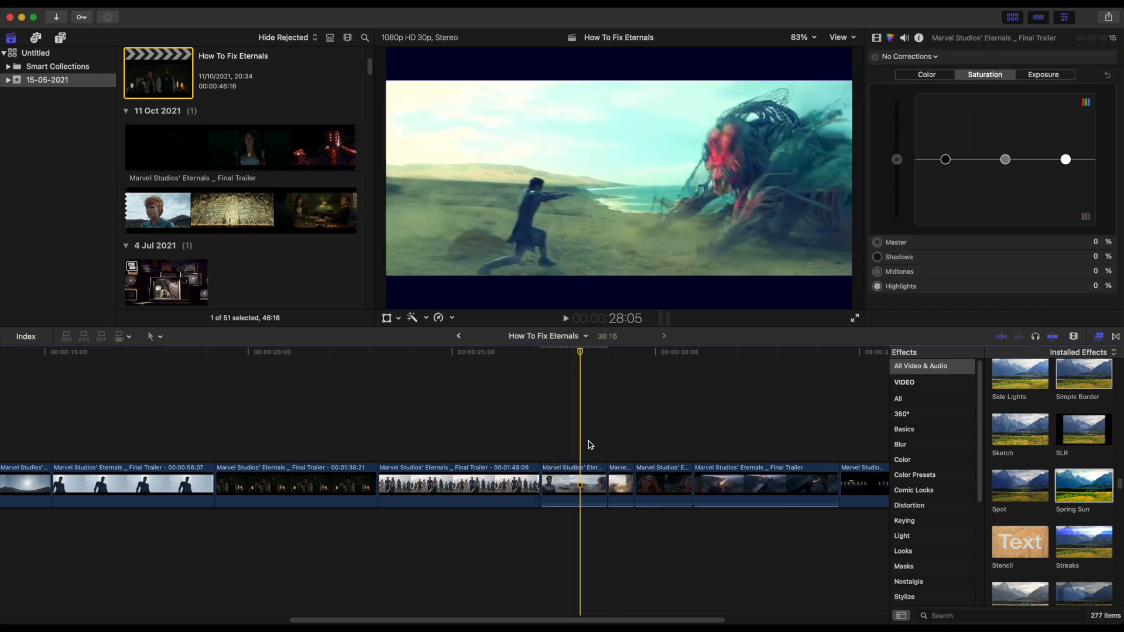
# Set the running heroine clip's master saturation to 100% and its exposure to about 18% midtones and -9% shadows
pyautogui.click(615, 485)
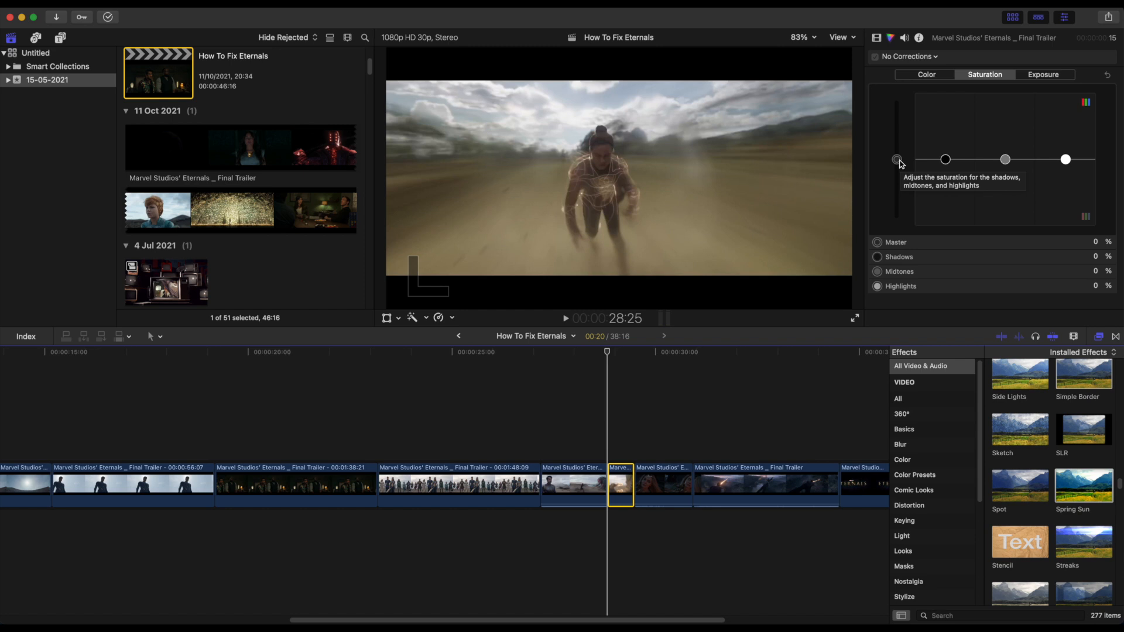
pyautogui.moveTo(900, 162); pyautogui.dragTo(899, 93)
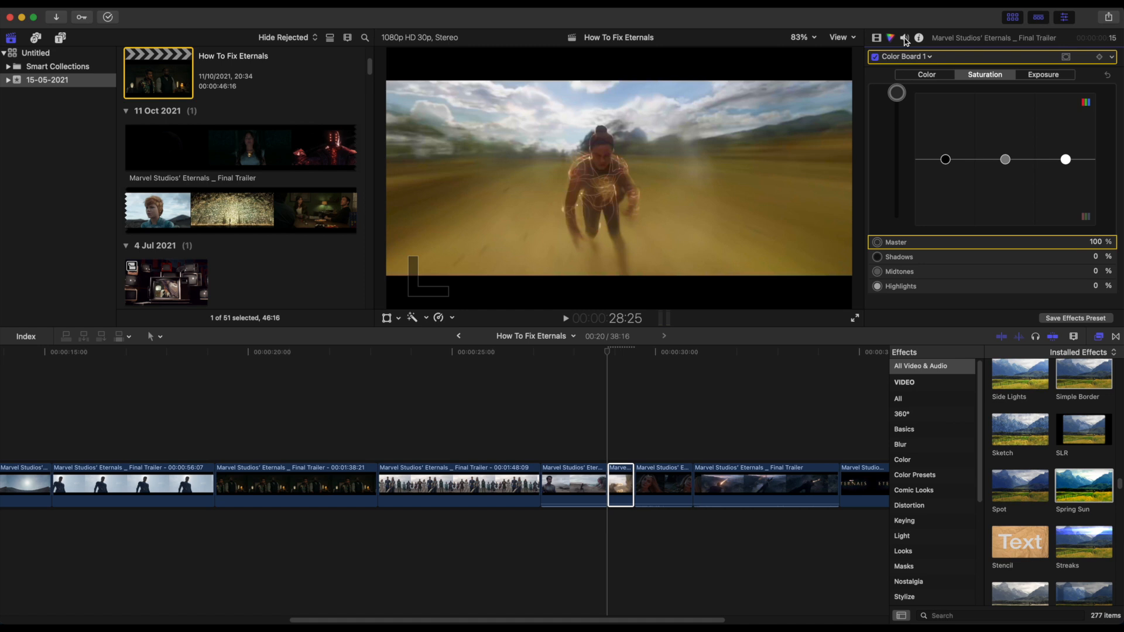
pyautogui.click(1043, 75)
pyautogui.moveTo(1006, 159); pyautogui.dragTo(946, 168)
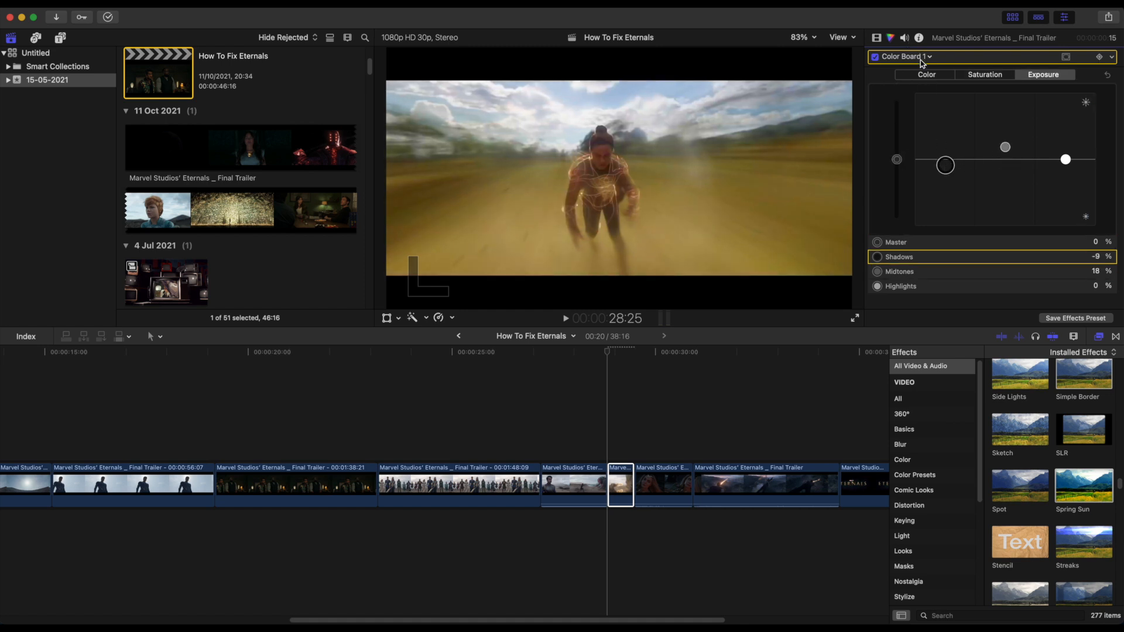
# Shift the running heroine clip's shadow color to about 170° at -10% and play it back
pyautogui.click(925, 76)
pyautogui.moveTo(990, 159); pyautogui.dragTo(986, 168)
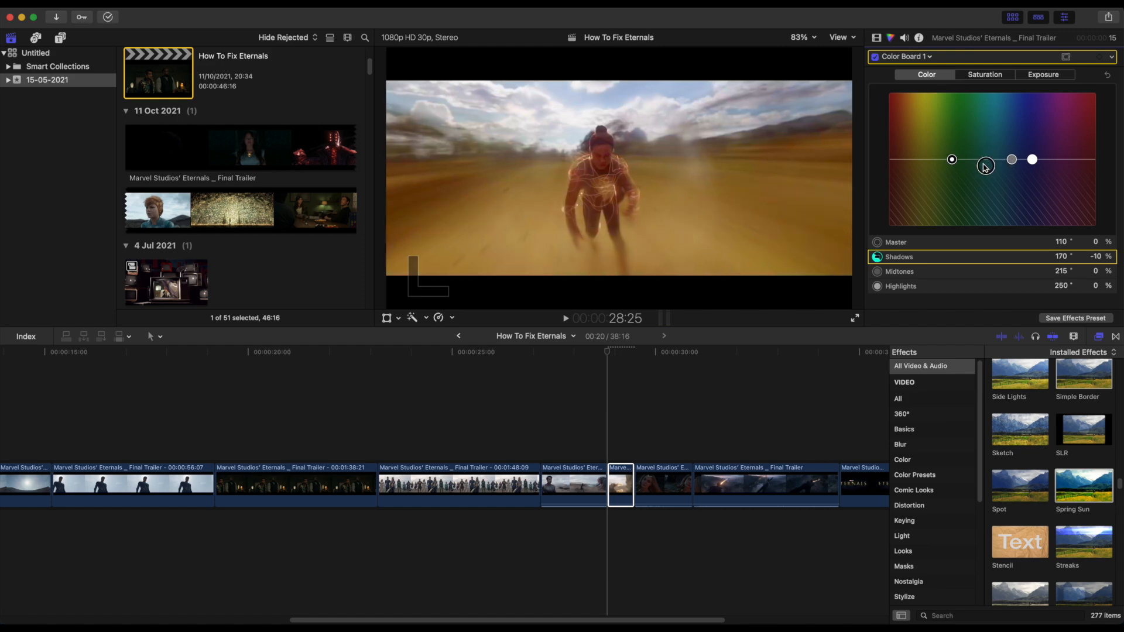
pyautogui.click(566, 319)
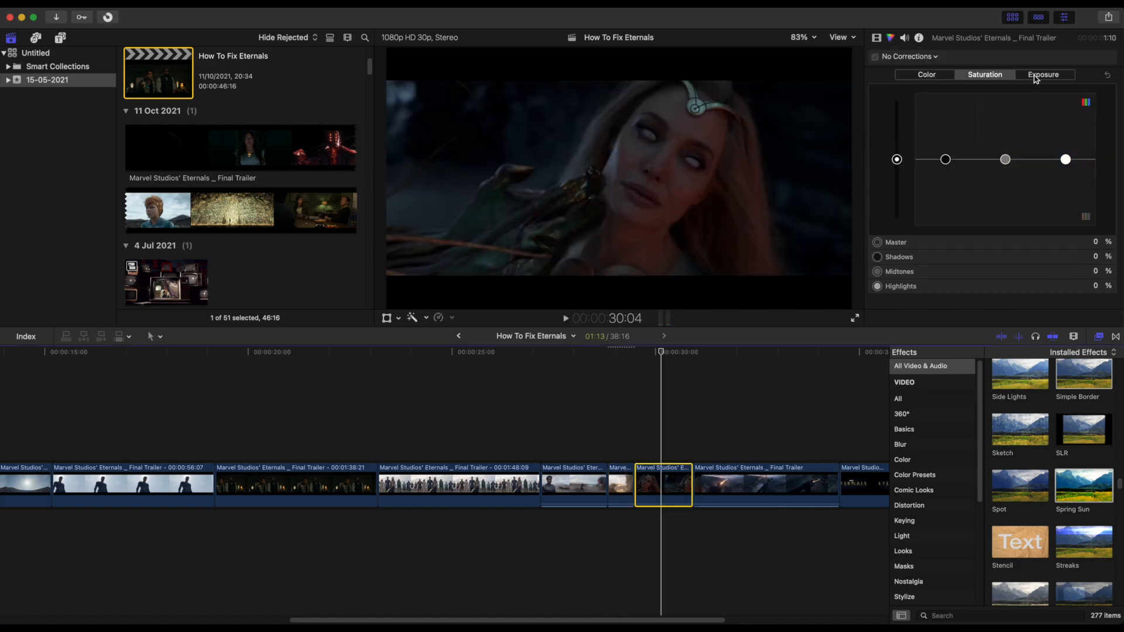
# Boost the tiara-wearing heroine clip's saturation to 100% master, 100% highlights, about 78% midtones and 70% shadows
pyautogui.click(1033, 77)
pyautogui.click(898, 161)
pyautogui.moveTo(899, 161)
pyautogui.mouseDown()
pyautogui.moveTo(899, 133)
pyautogui.moveTo(899, 159)
pyautogui.mouseUp()
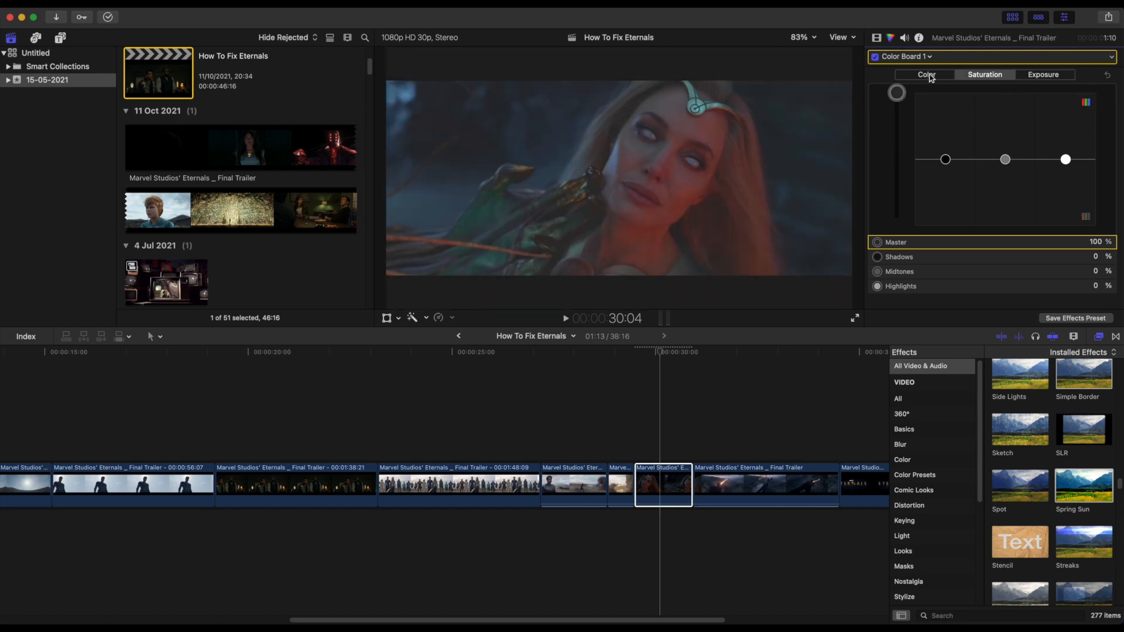
pyautogui.moveTo(1005, 159); pyautogui.dragTo(990, 107)
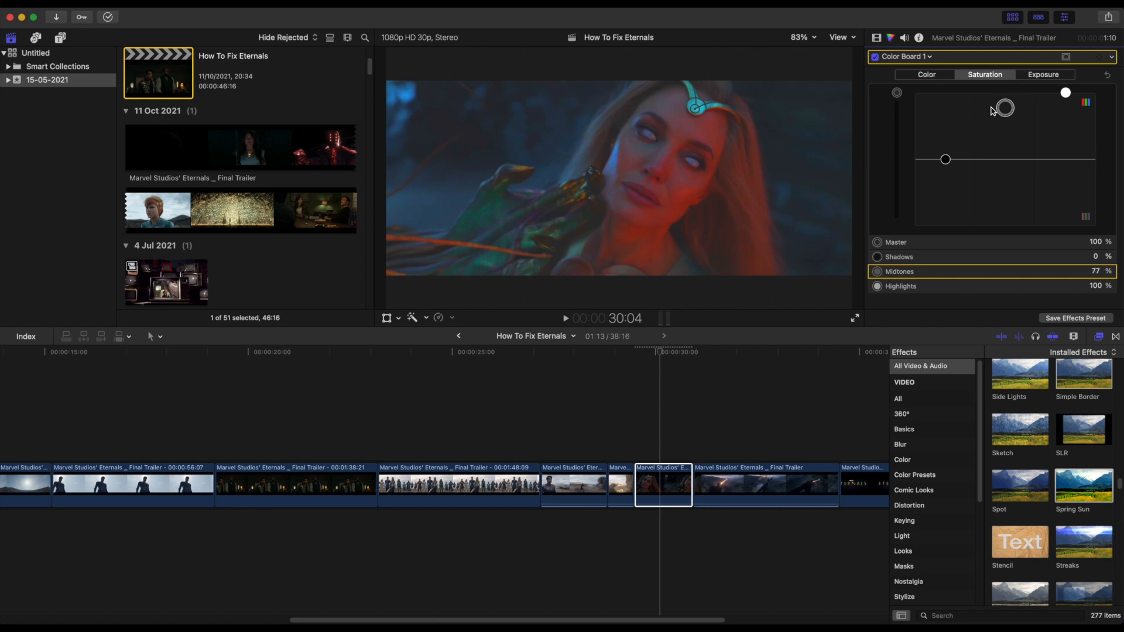
pyautogui.moveTo(946, 159); pyautogui.dragTo(948, 116)
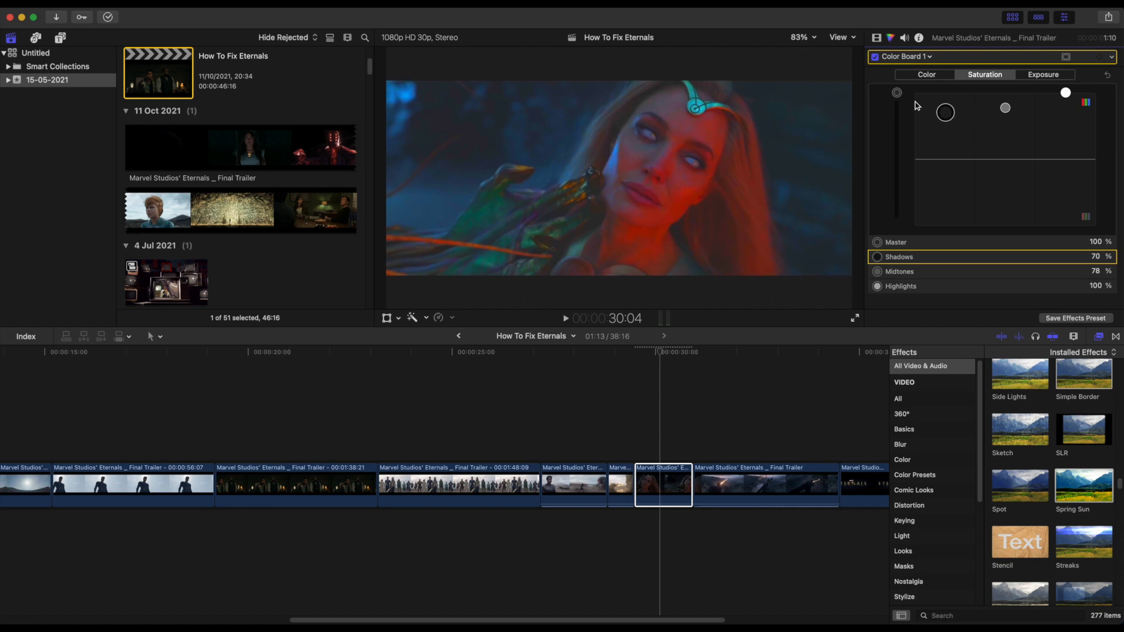
# Set the tiara-wearing heroine clip's exposure to about 18% master, -2% shadows, -3% midtones and 72% highlights, and play it back
pyautogui.click(1043, 75)
pyautogui.moveTo(900, 149); pyautogui.dragTo(900, 151)
pyautogui.moveTo(1067, 160); pyautogui.dragTo(1078, 117)
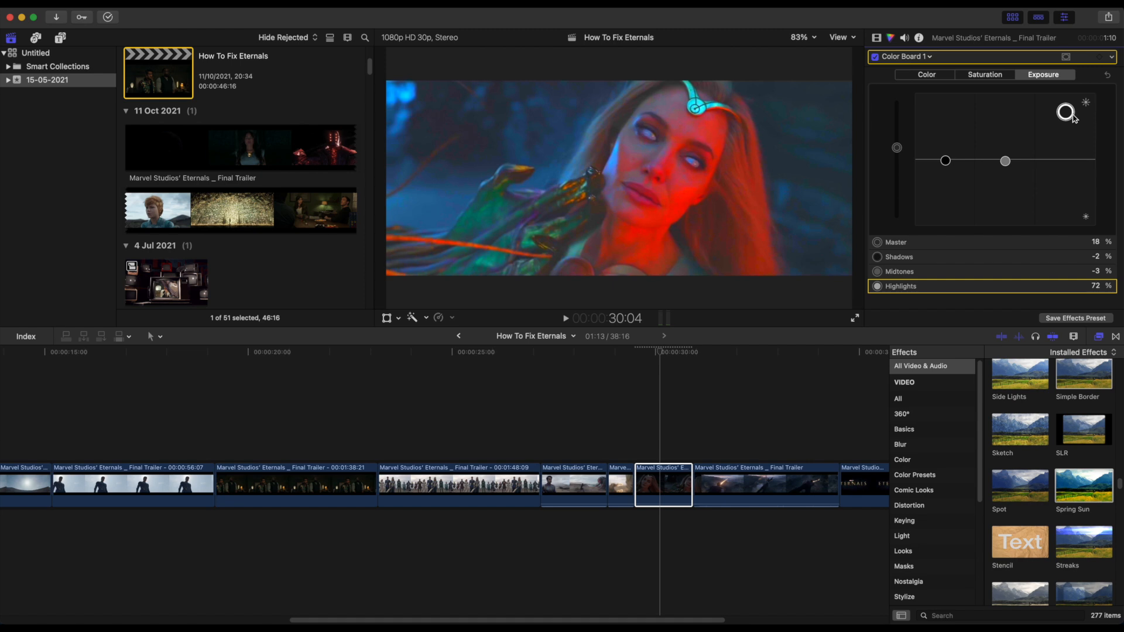
pyautogui.click(637, 422)
pyautogui.click(567, 318)
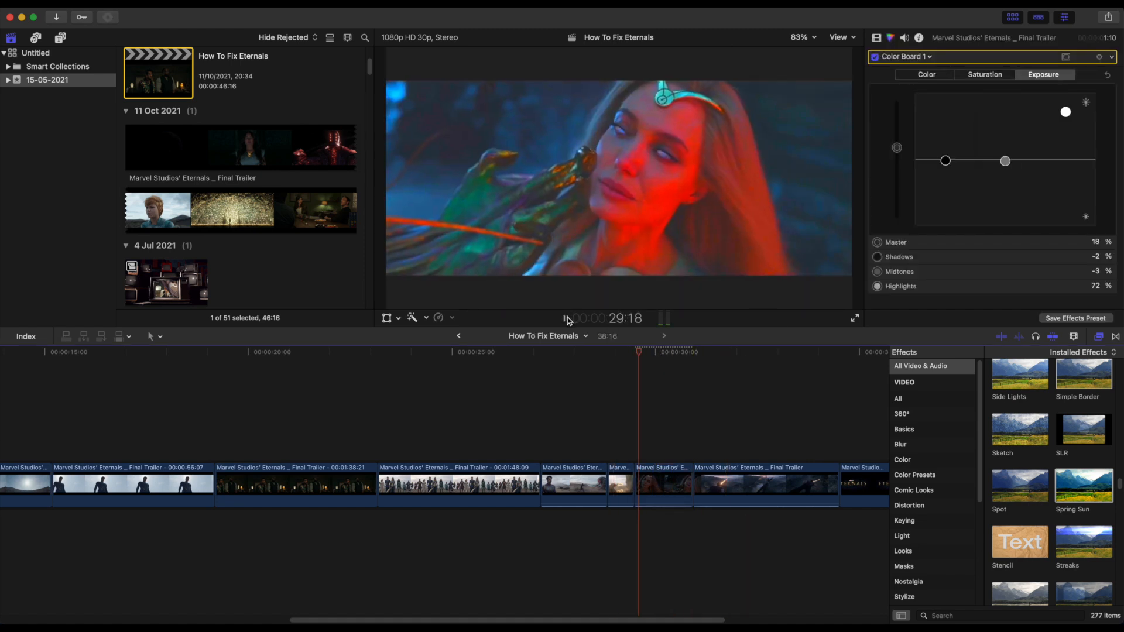
# Brighten the highlights of the clip with the man flying over the valley and set its master saturation to 100%
pyautogui.click(700, 432)
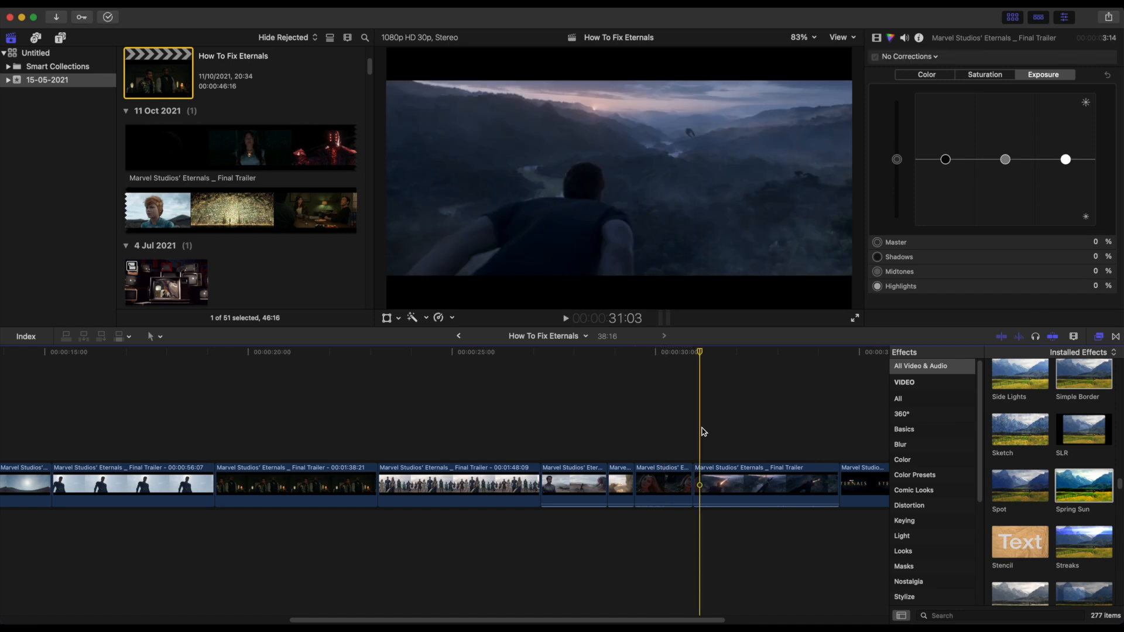
pyautogui.click(566, 321)
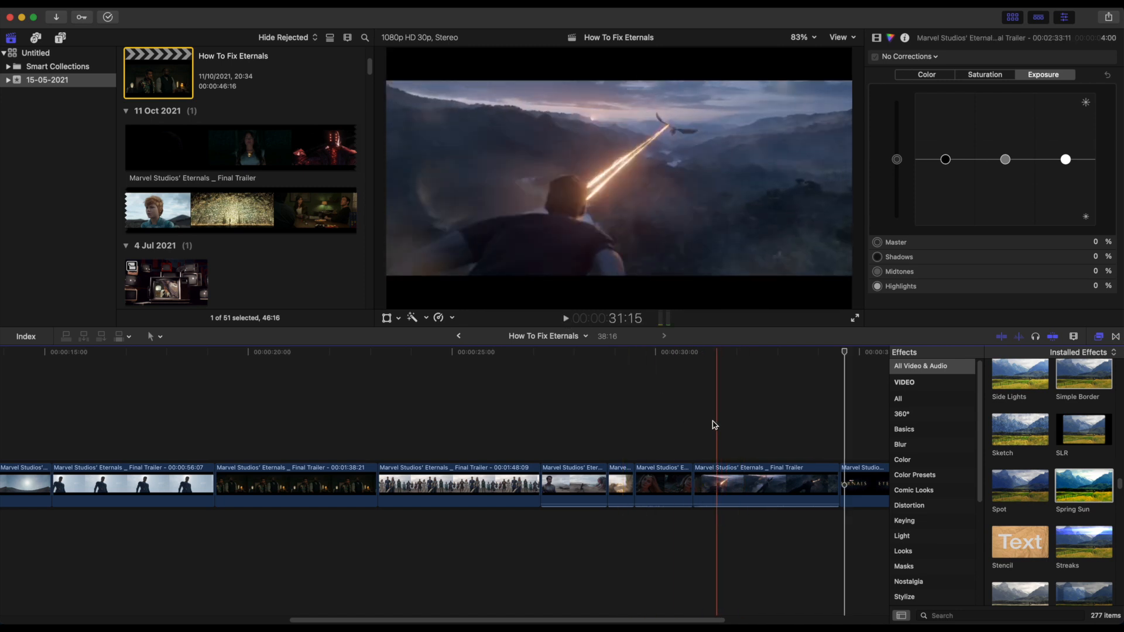
pyautogui.click(695, 423)
pyautogui.press('c')
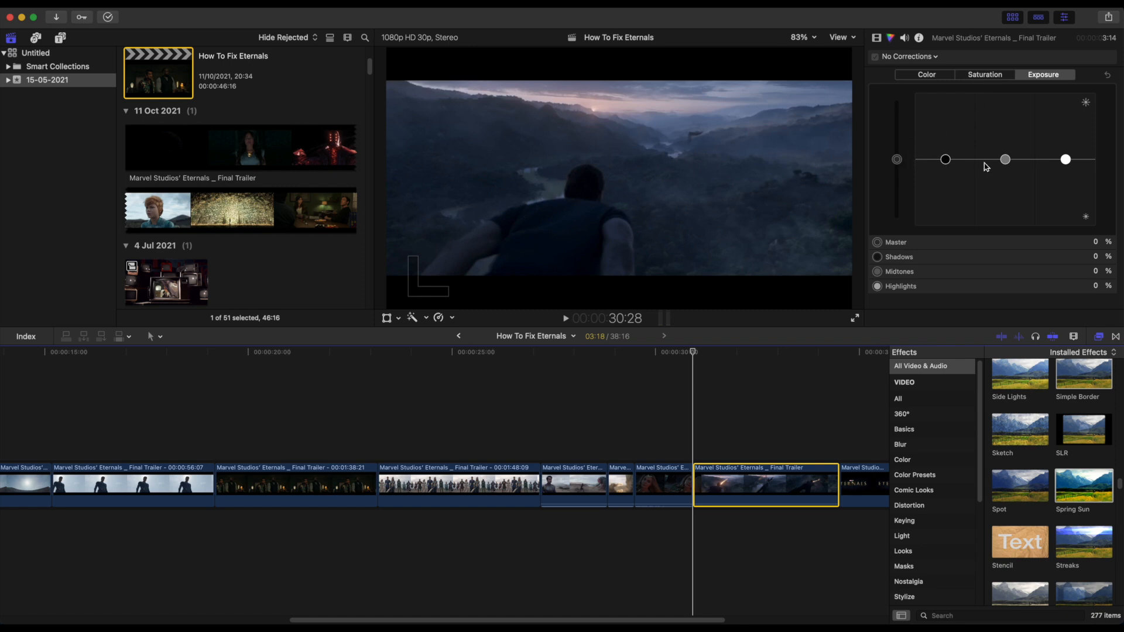
pyautogui.moveTo(1065, 159); pyautogui.dragTo(1066, 107)
pyautogui.click(984, 74)
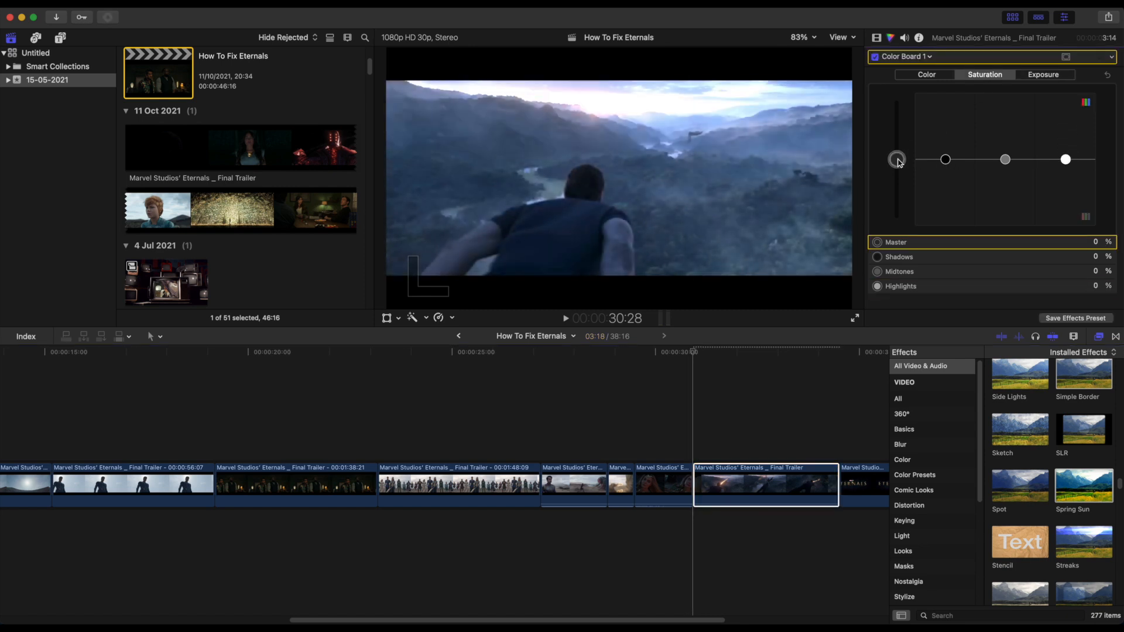
pyautogui.moveTo(896, 159); pyautogui.dragTo(907, 15)
pyautogui.moveTo(906, 78)
pyautogui.mouseDown()
pyautogui.moveTo(898, 115)
pyautogui.moveTo(902, 74)
pyautogui.mouseUp()
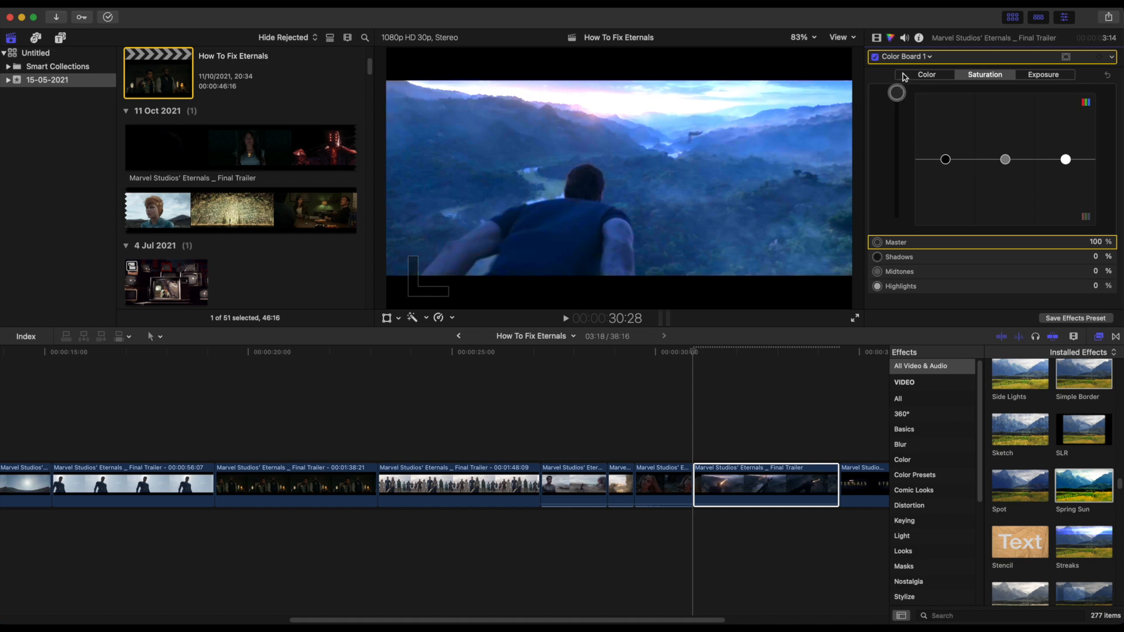
# Shift the valley flight clip's colors to about 144° at 1% master, 51° at 13% shadows and 118° at -24% highlights
pyautogui.click(926, 75)
pyautogui.moveTo(1033, 160); pyautogui.dragTo(1033, 136)
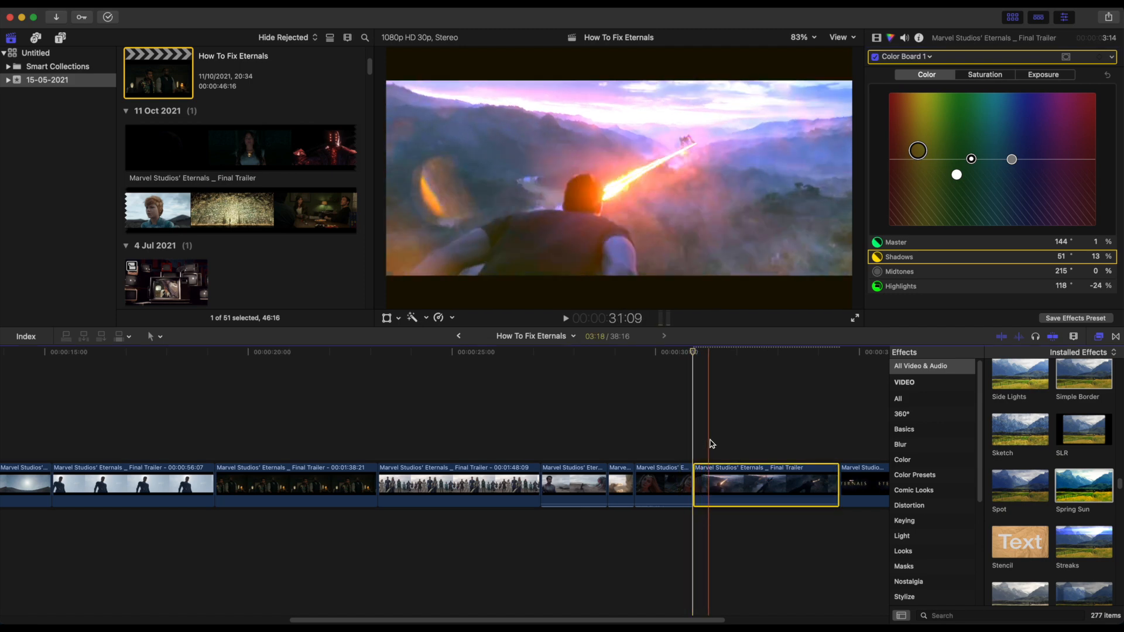
pyautogui.click(726, 443)
pyautogui.moveTo(726, 353); pyautogui.dragTo(865, 385)
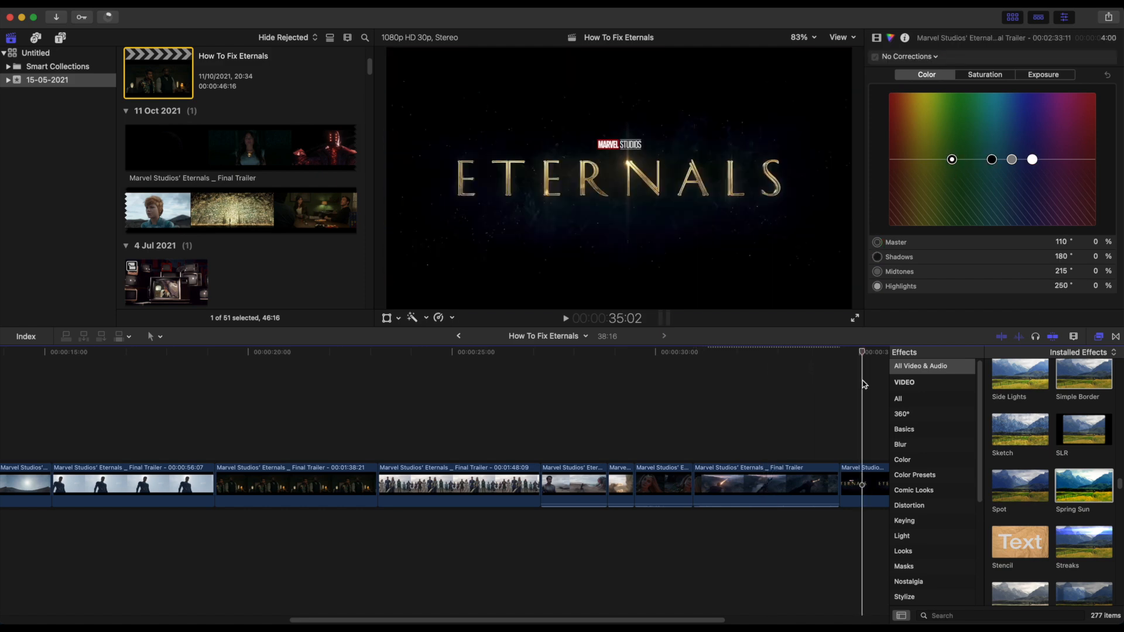